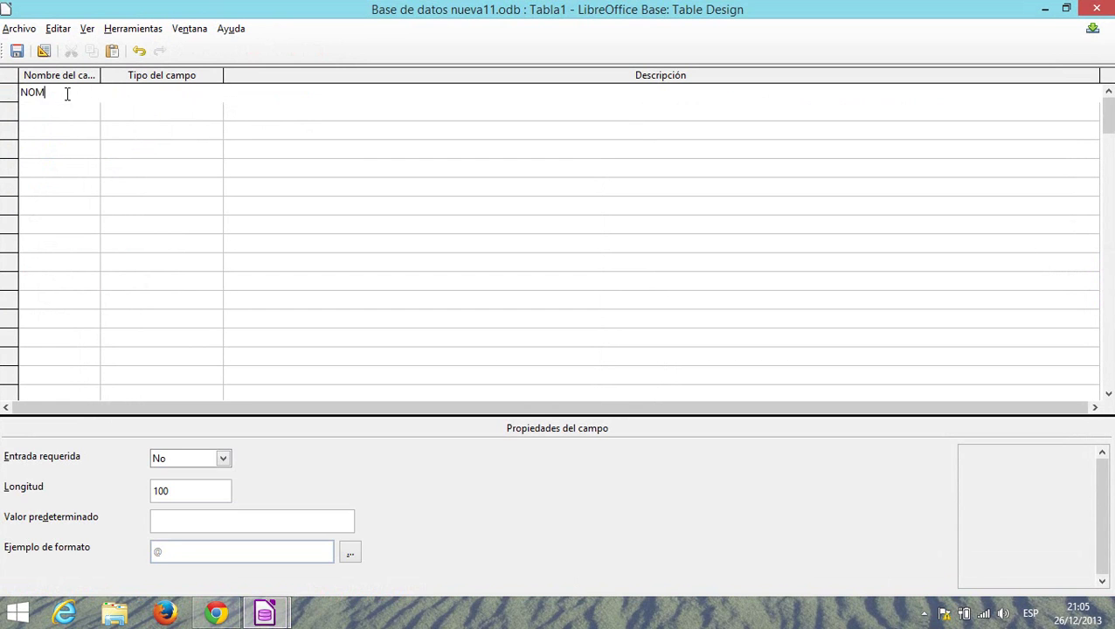
# Step: Add text fields APELLIDO and SEXO, and make APELLIDO the primary key
pyautogui.click(70, 113)
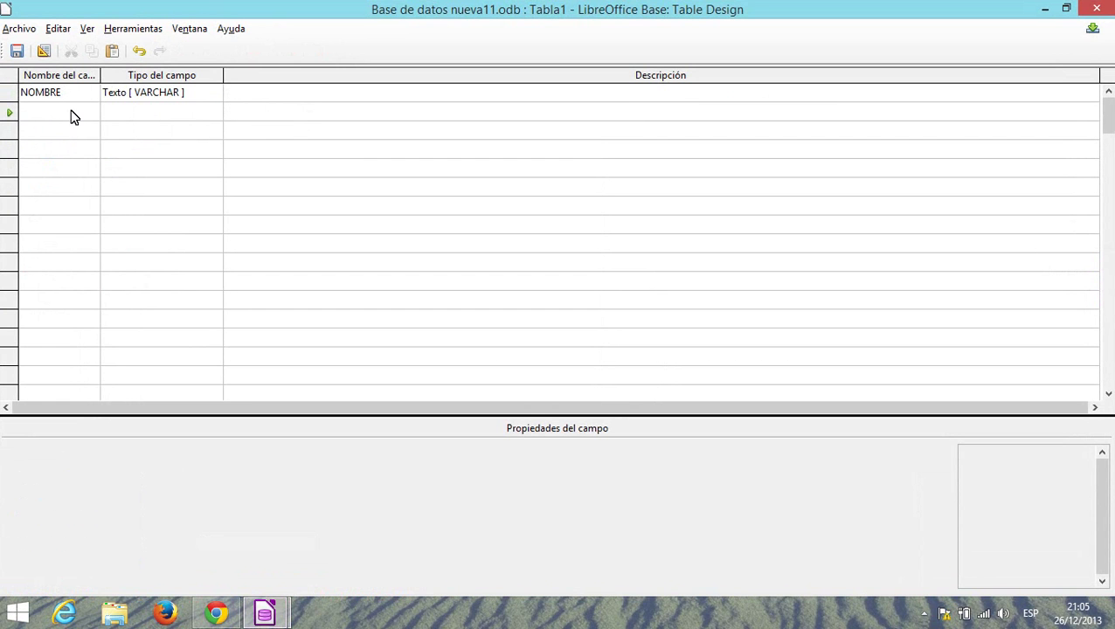
pyautogui.write('APEL')
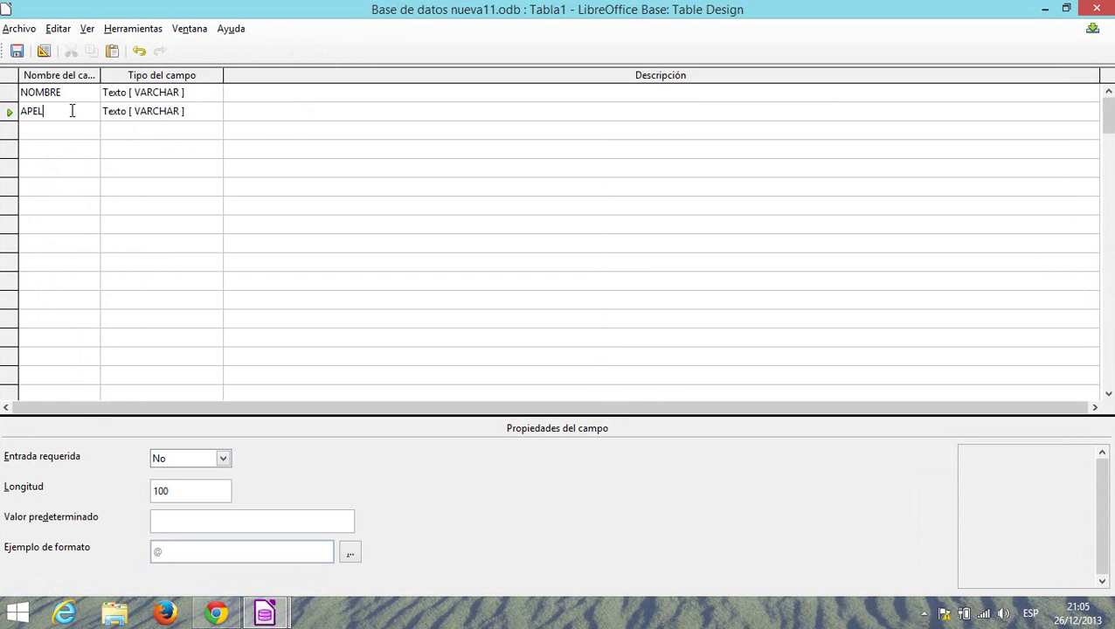
pyautogui.write('LIDO')
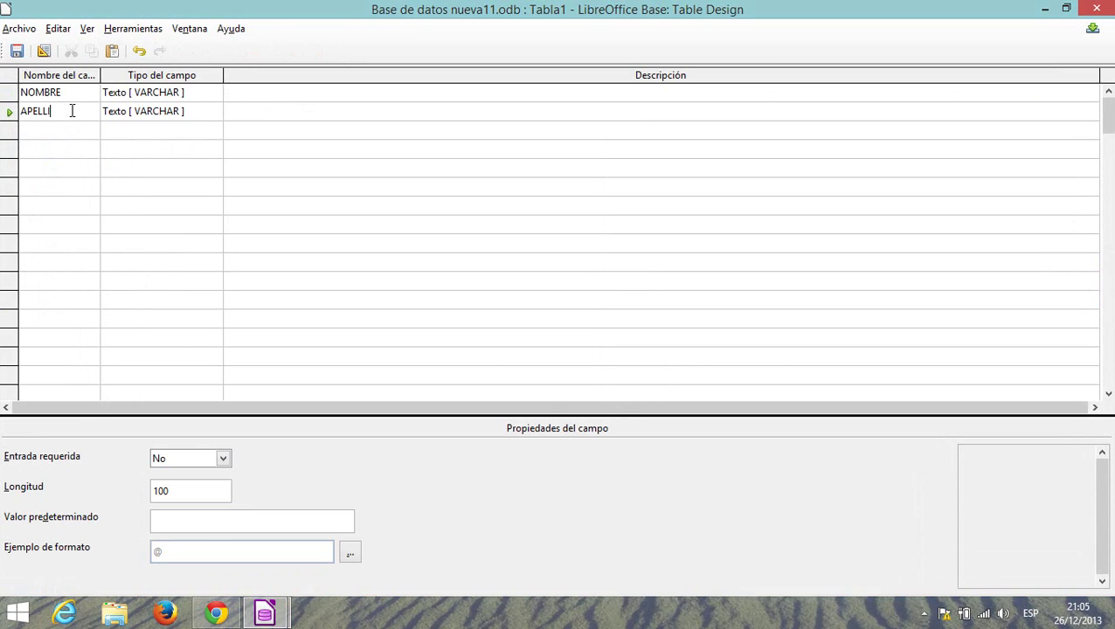
pyautogui.click(71, 132)
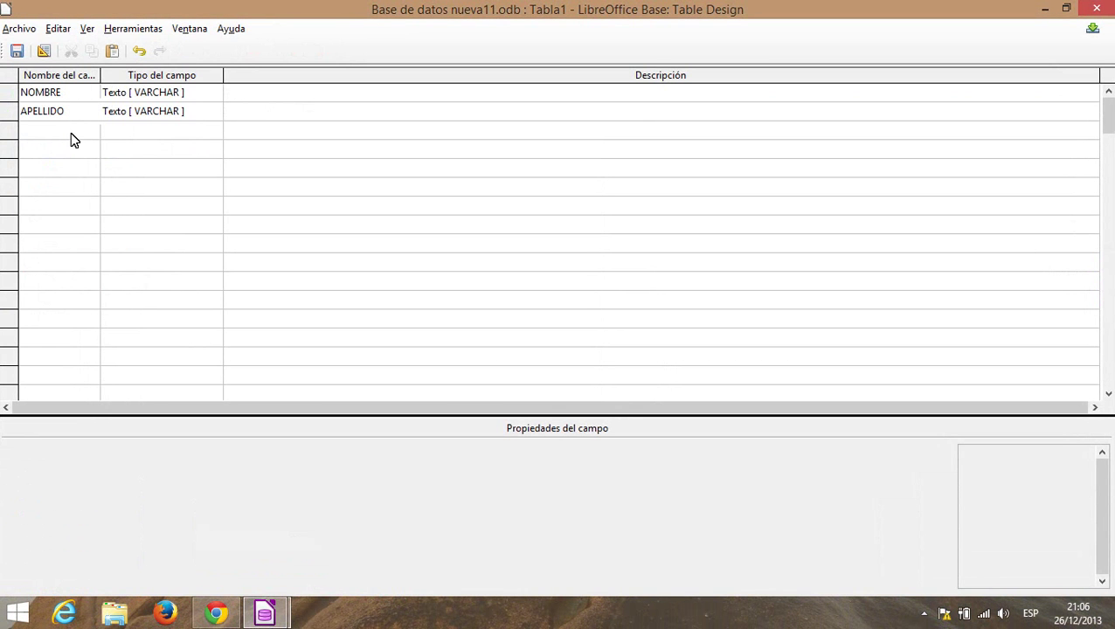
pyautogui.write('SEXO')
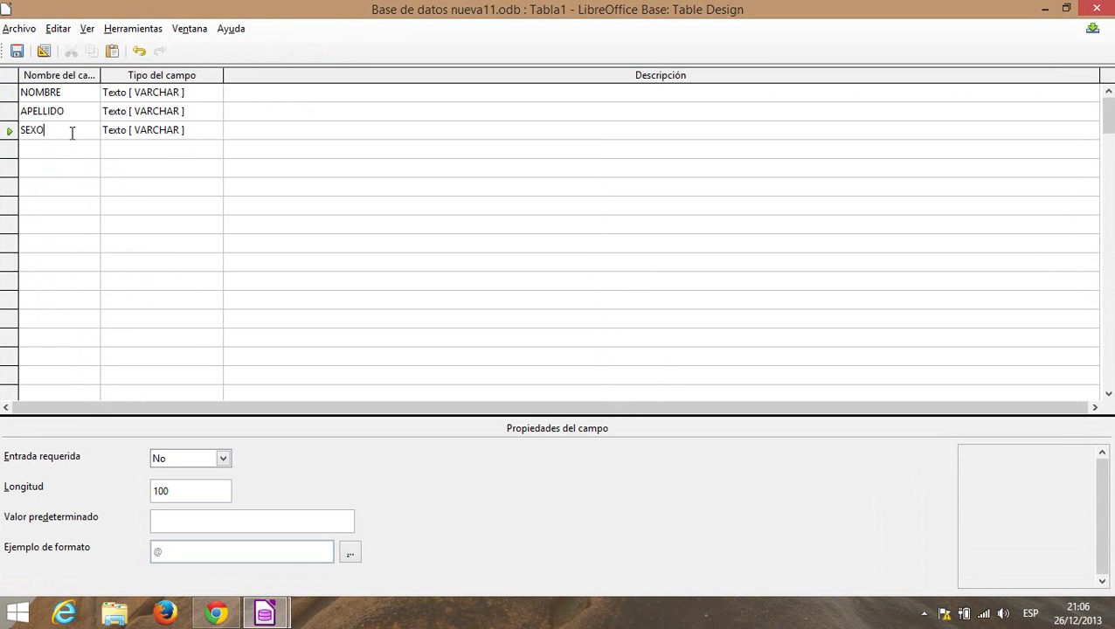
pyautogui.click(9, 111)
pyautogui.rightClick(9, 111)
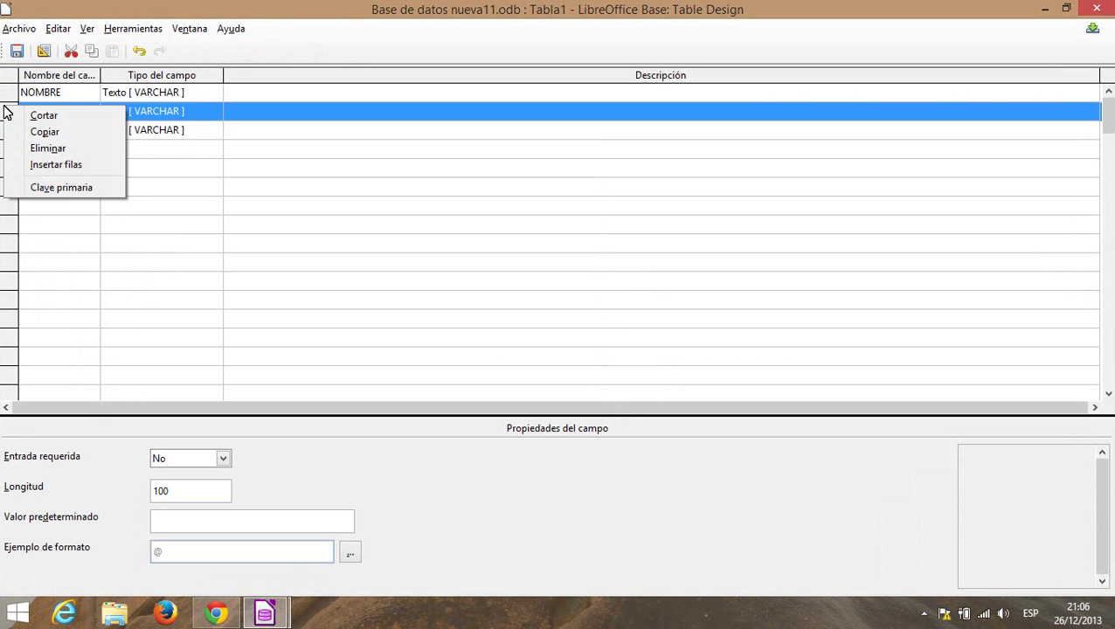
pyautogui.click(53, 187)
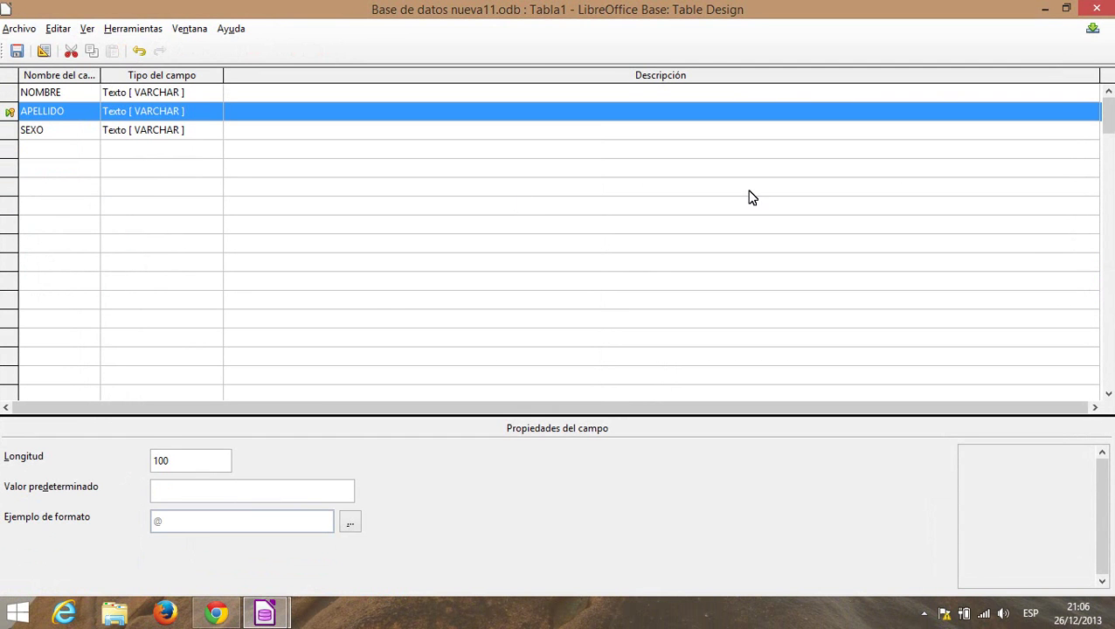
# Step: Close the table design and save the table as DATOS
pyautogui.click(1097, 9)
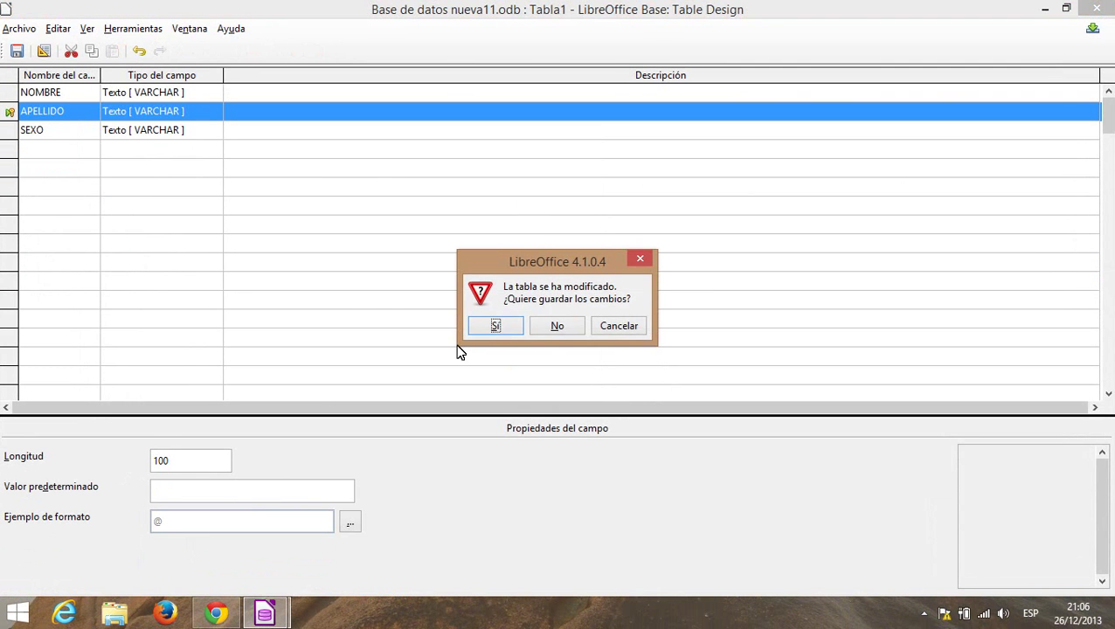
pyautogui.click(495, 326)
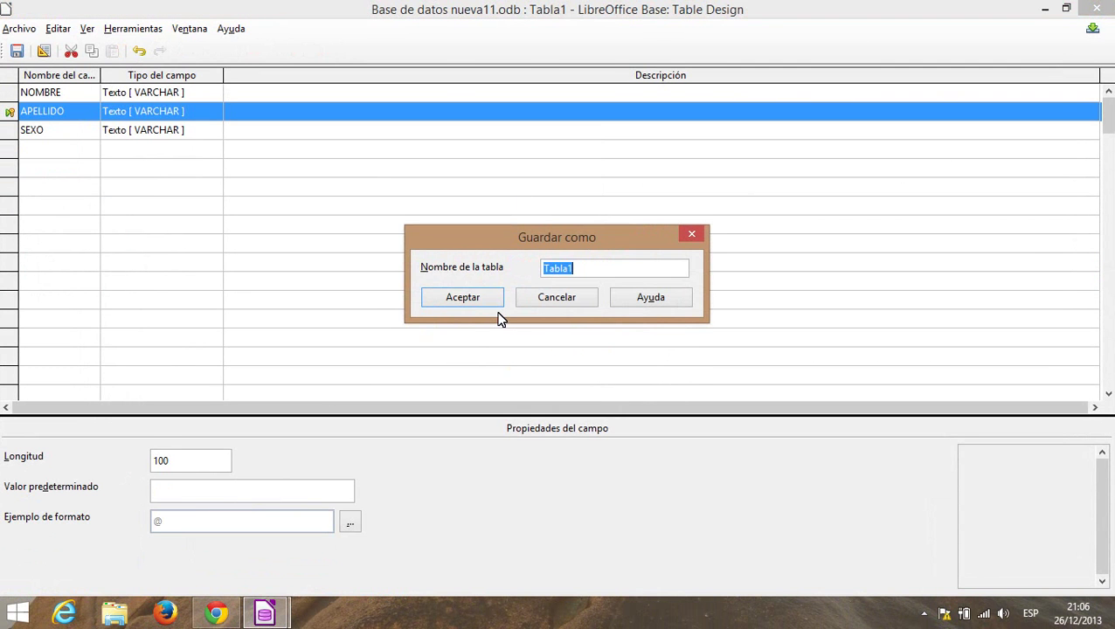
pyautogui.write('DATOS')
pyautogui.click(487, 304)
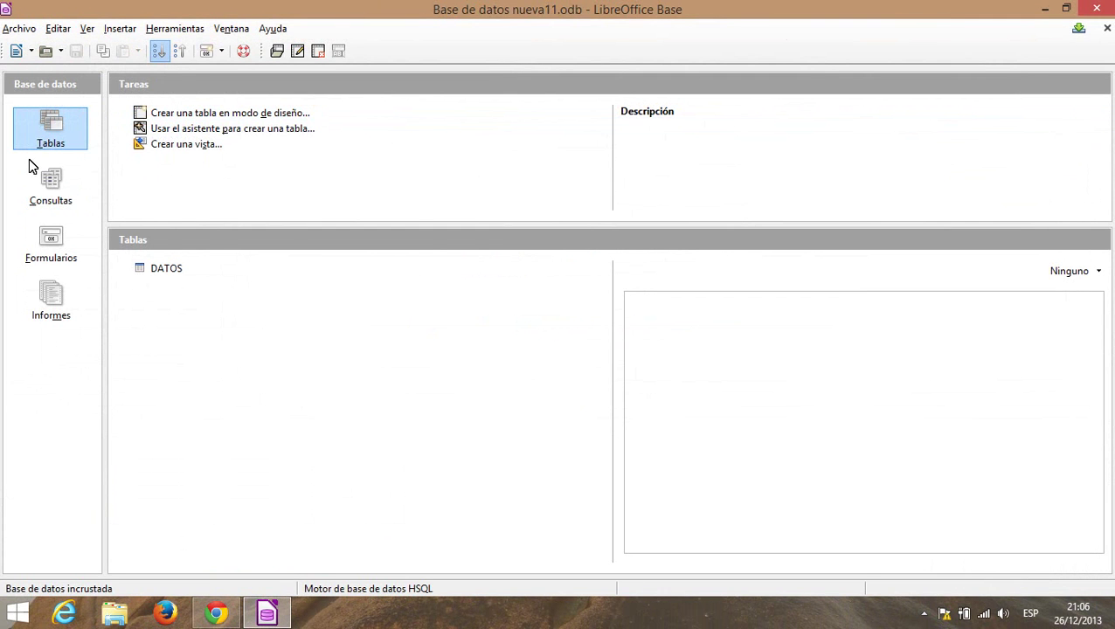
# Step: Design a new table with a single text field SEXO as its primary key
pyautogui.click(195, 121)
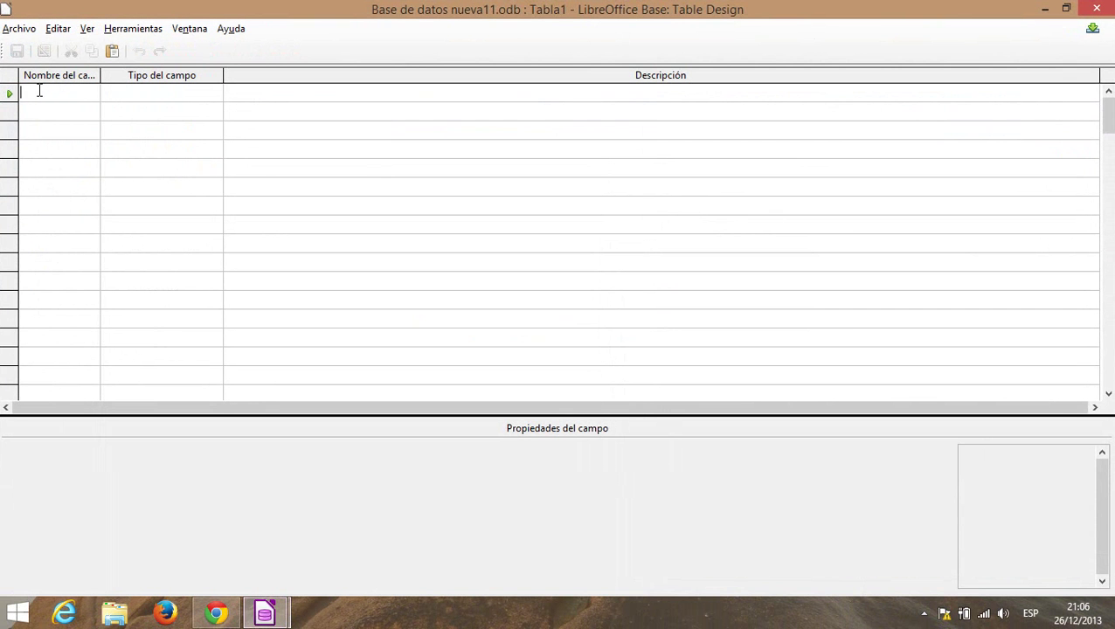
pyautogui.write('SEXO')
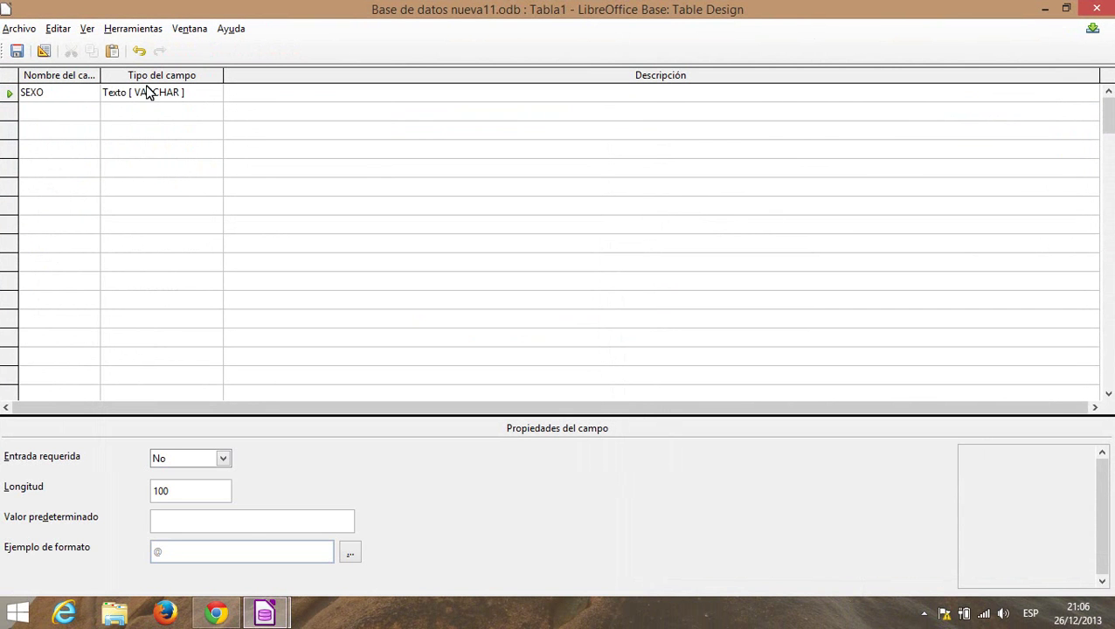
pyautogui.rightClick(12, 99)
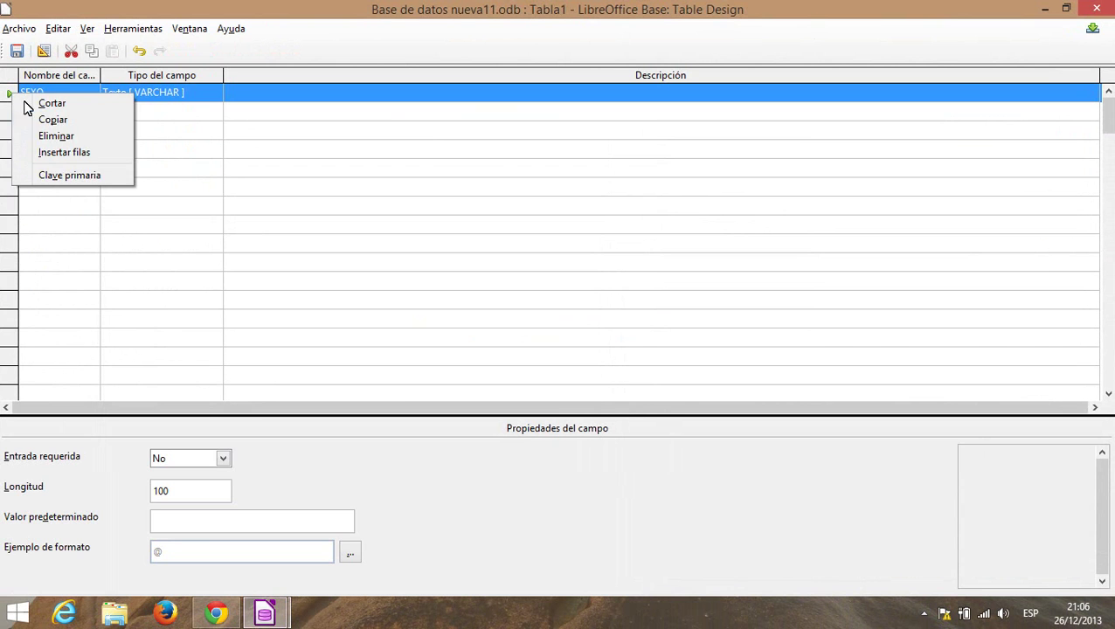
pyautogui.click(87, 175)
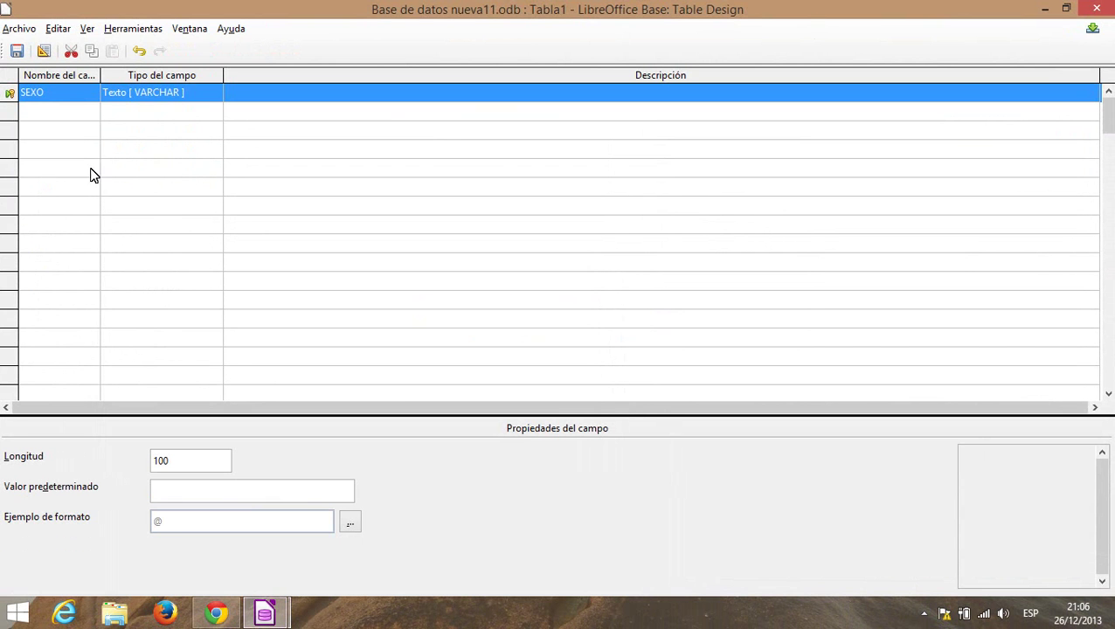
# Step: Close the design and save the new table as SEXO
pyautogui.click(1097, 8)
pyautogui.click(495, 326)
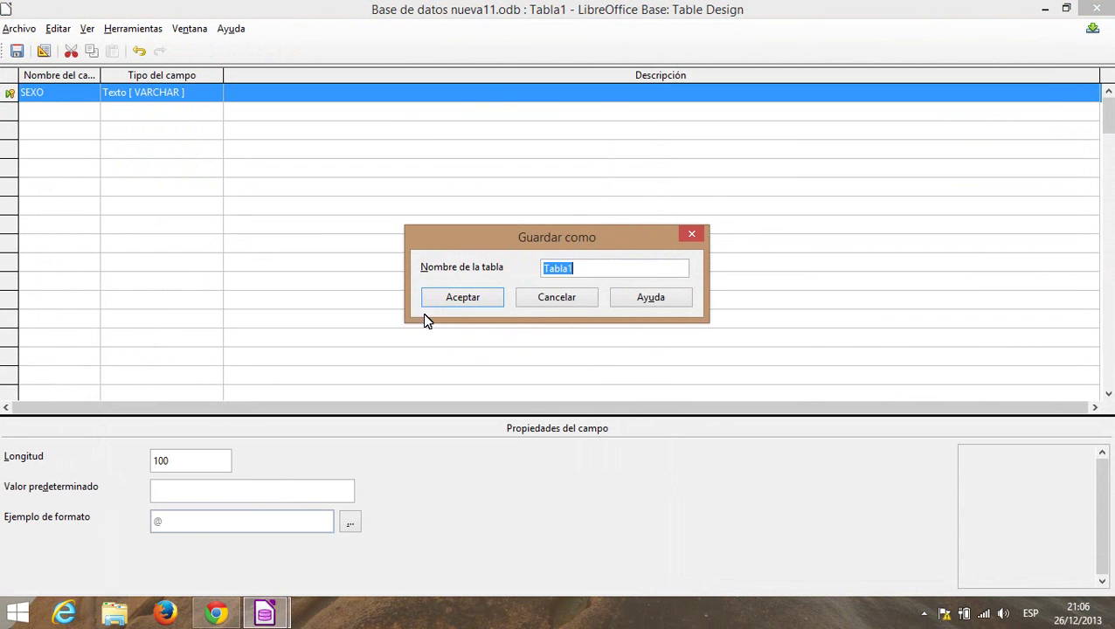
pyautogui.write('SEXO')
pyautogui.click(431, 302)
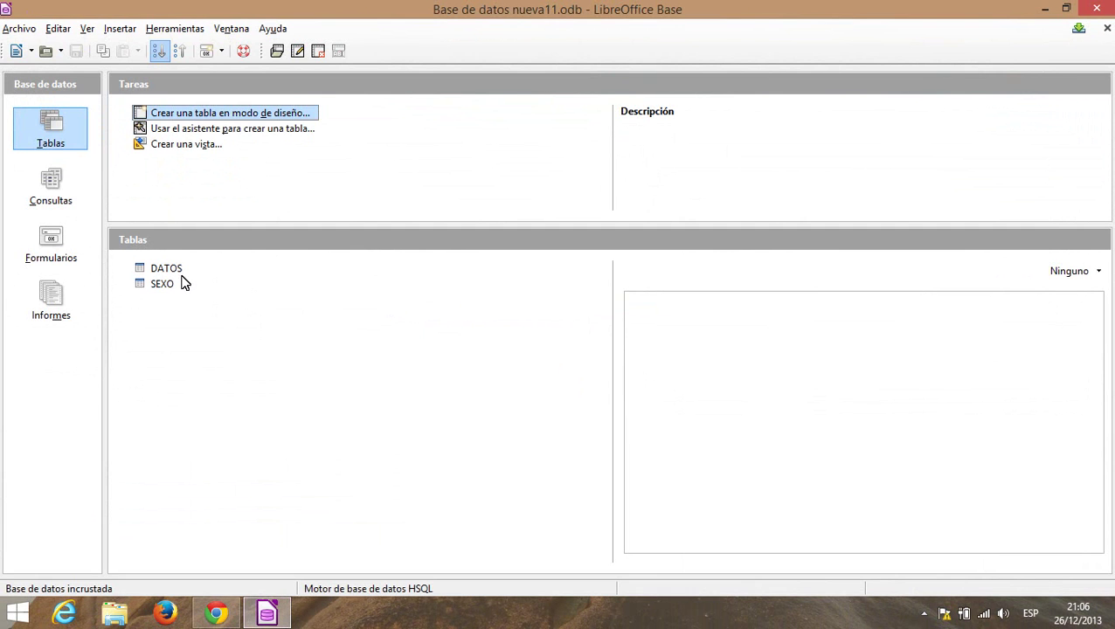
# Step: Enter records MASCULINO and FEMENINO in the SEXO table, close it, and show the Forms section
pyautogui.doubleClick(179, 288)
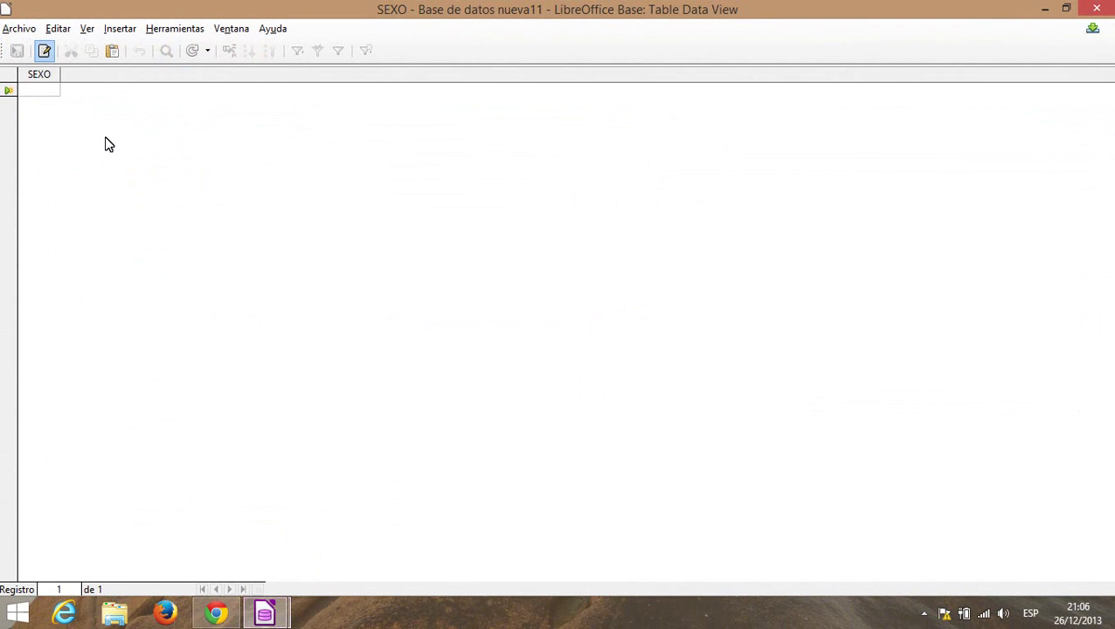
pyautogui.write('MASCU')
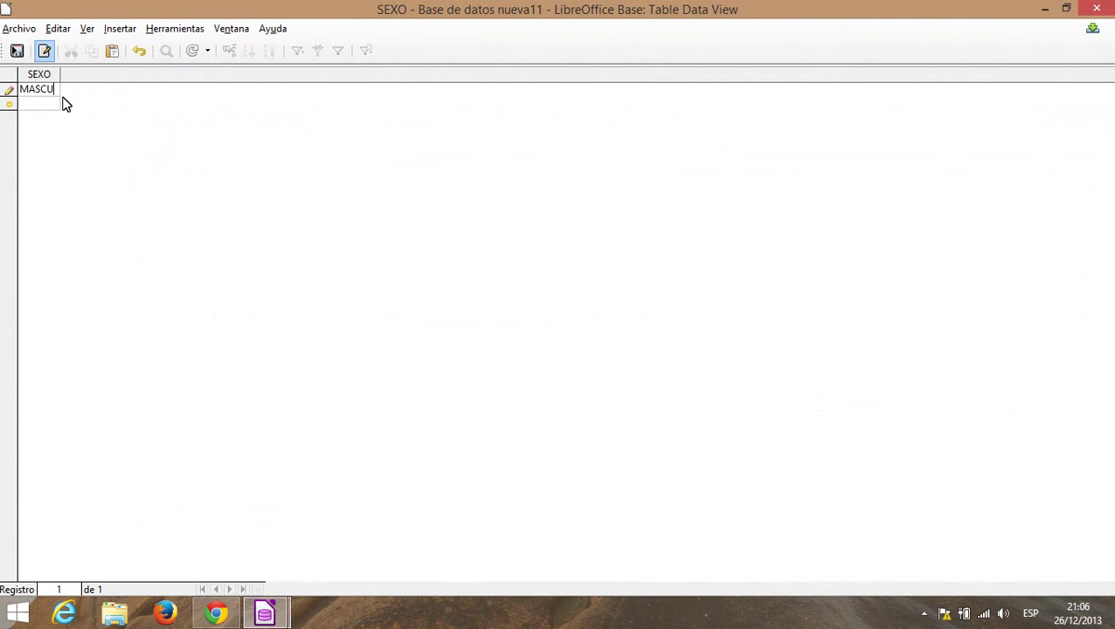
pyautogui.write('LINO')
pyautogui.press('Return')
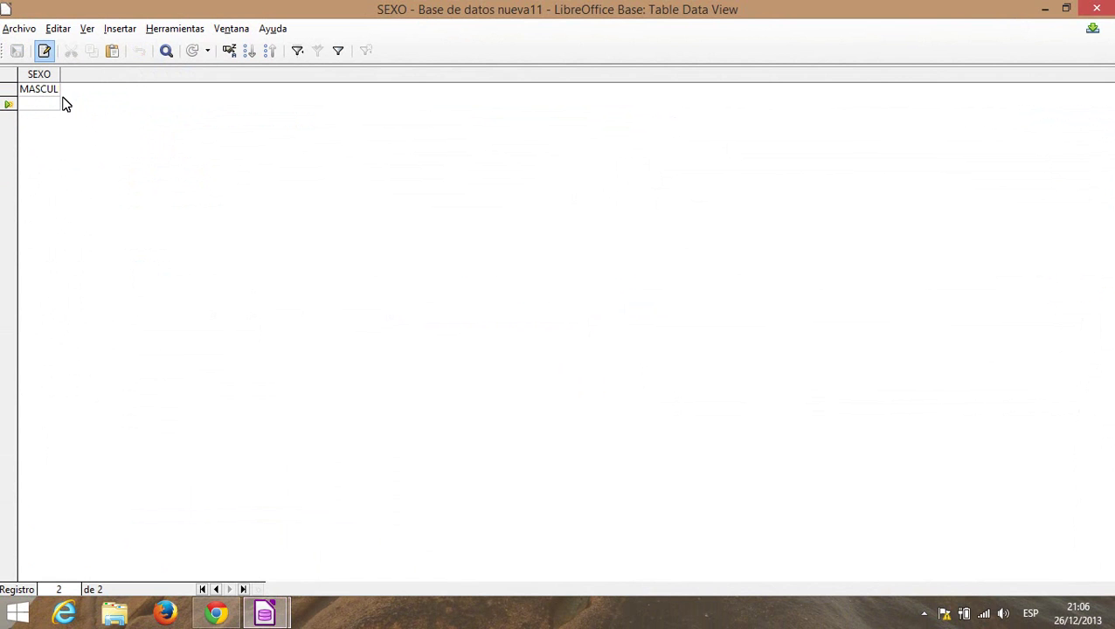
pyautogui.write('FEMEN')
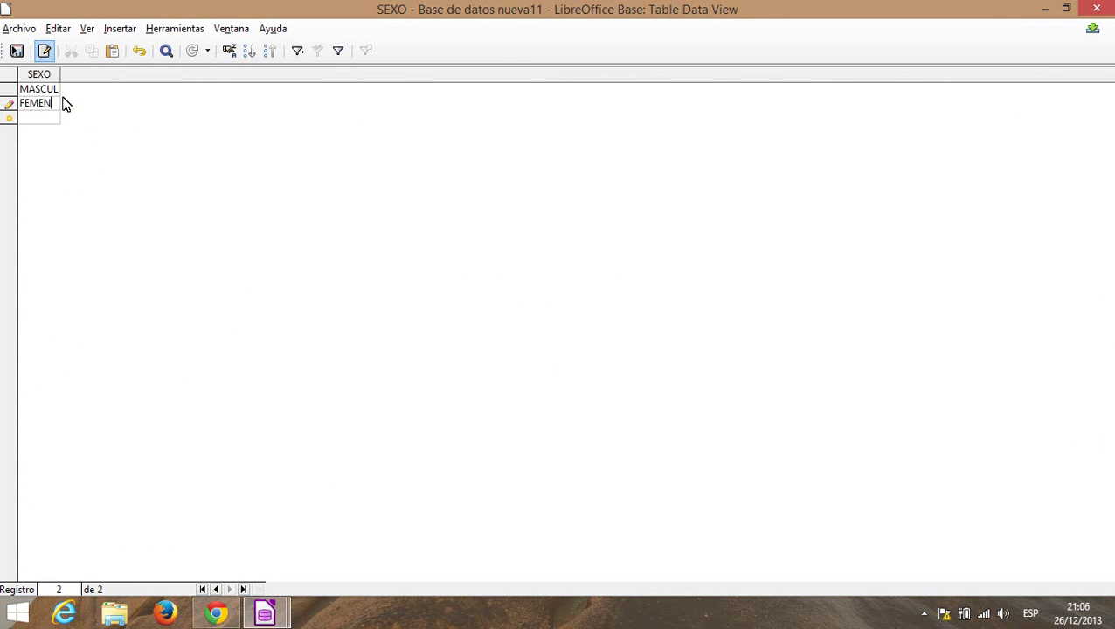
pyautogui.write('INO')
pyautogui.click(56, 120)
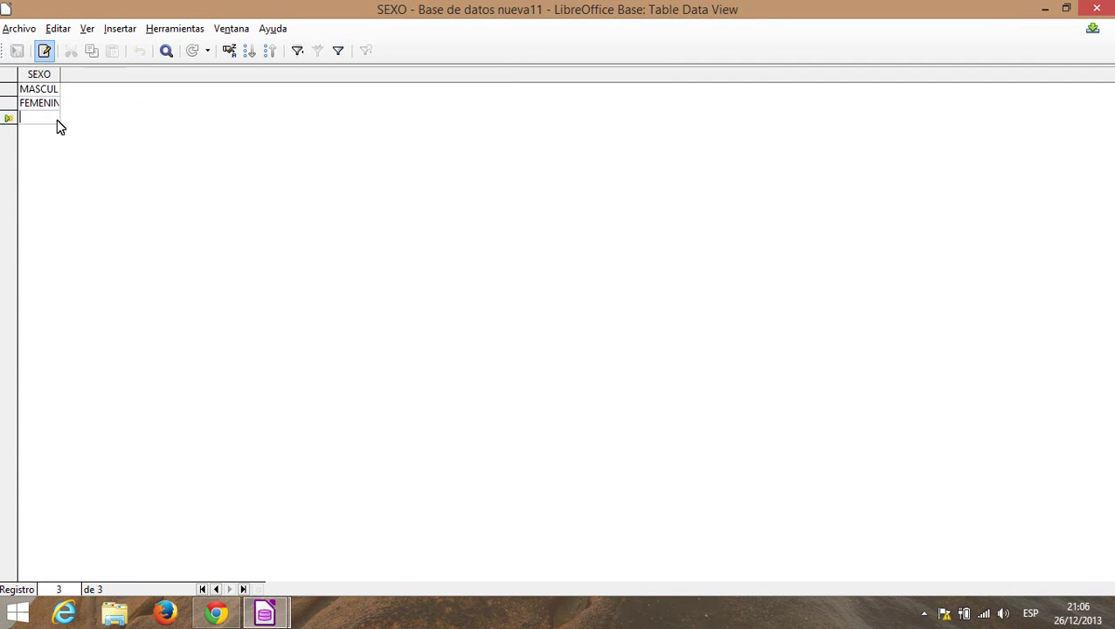
pyautogui.click(1097, 8)
pyautogui.click(48, 240)
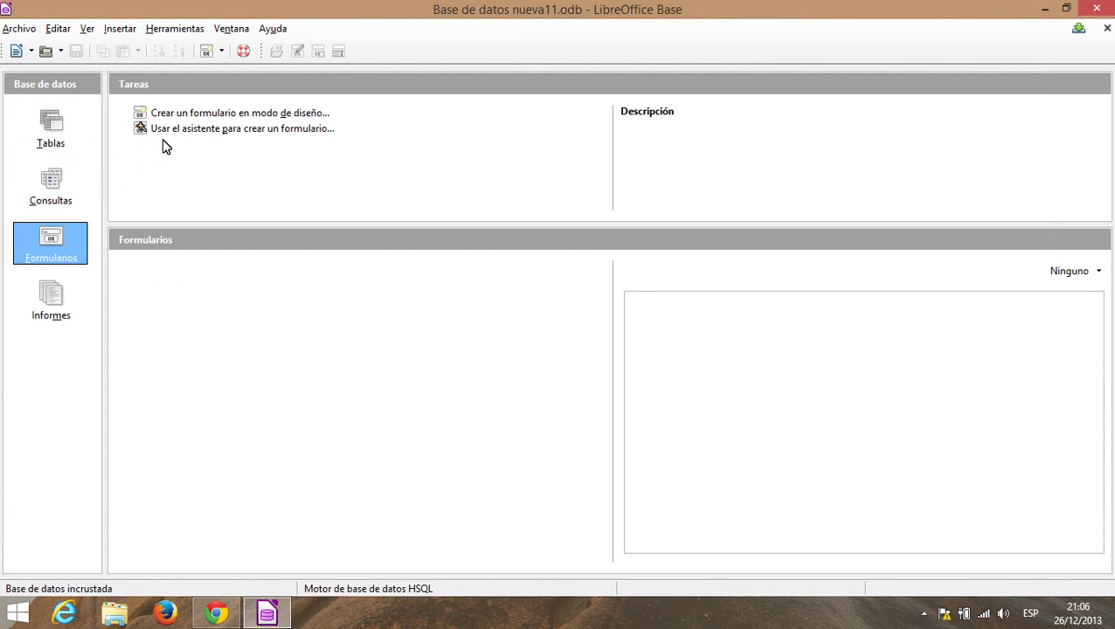
# Step: In the Form Wizard, add fields NOMBRE and APELLIDO and skip the subform step
pyautogui.click(207, 114)
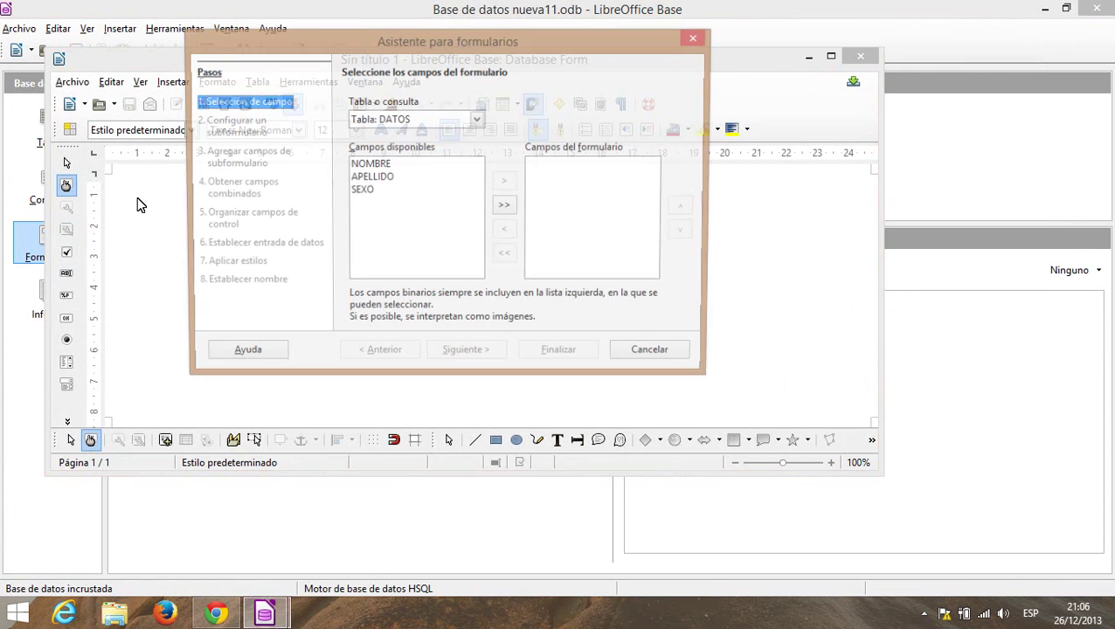
pyautogui.click(372, 168)
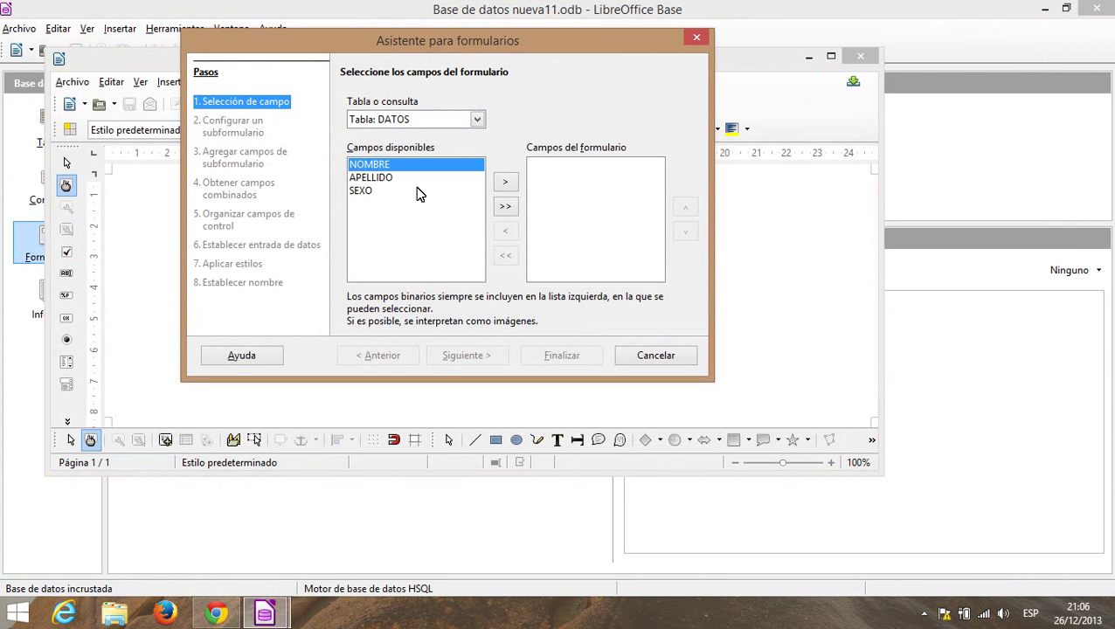
pyautogui.click(506, 185)
pyautogui.click(505, 187)
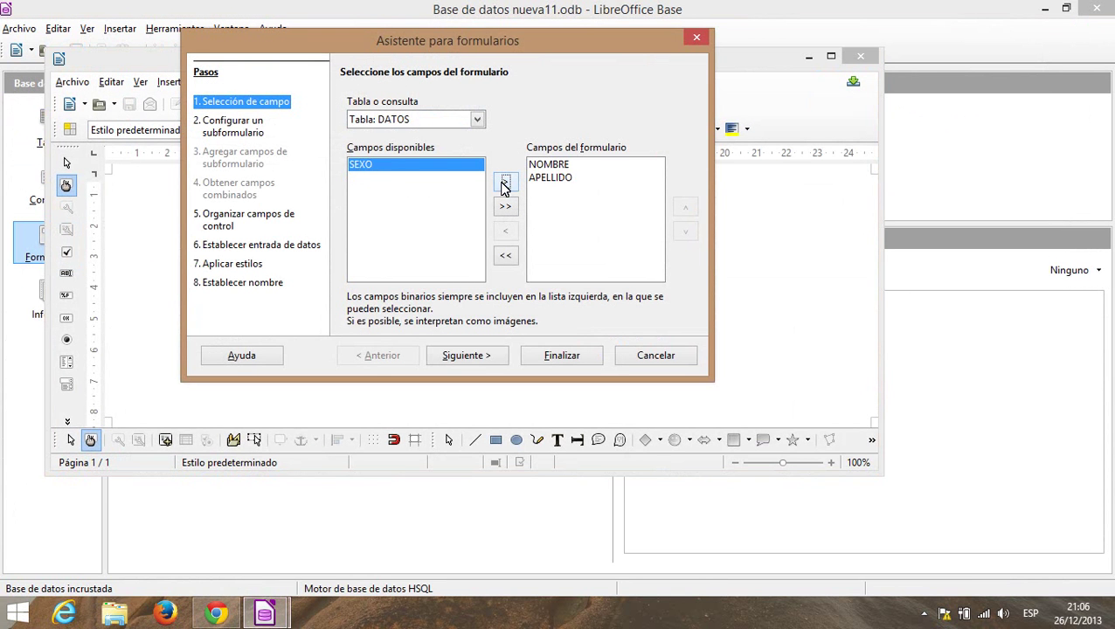
pyautogui.click(466, 355)
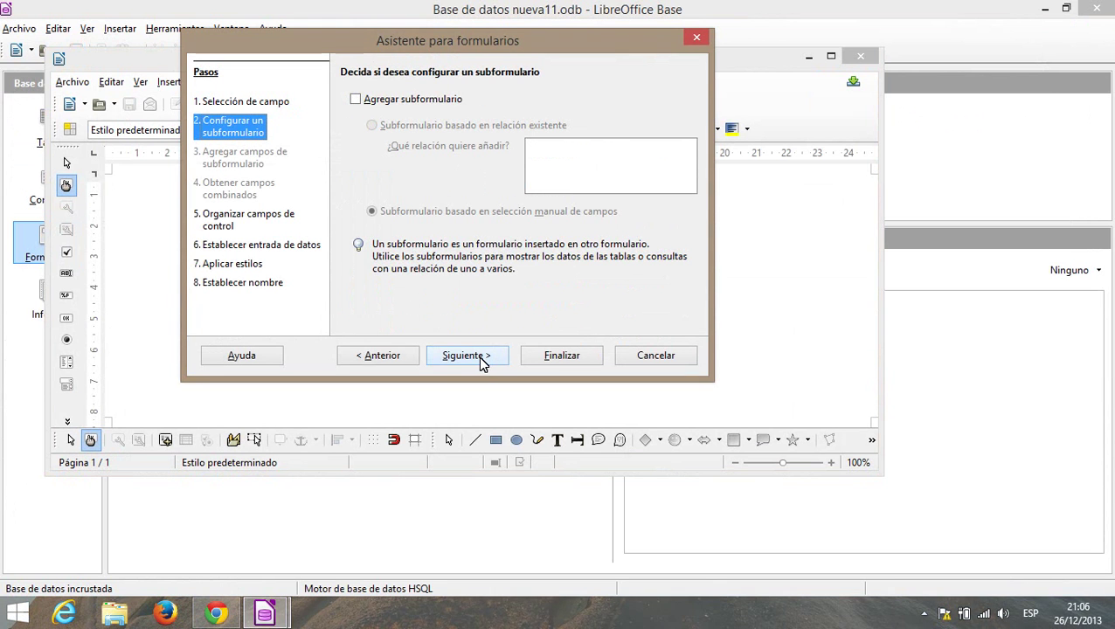
pyautogui.click(479, 357)
# Step: Lay out the fields in columns with labels above and name the form INGRESO DE DATOS
pyautogui.click(448, 200)
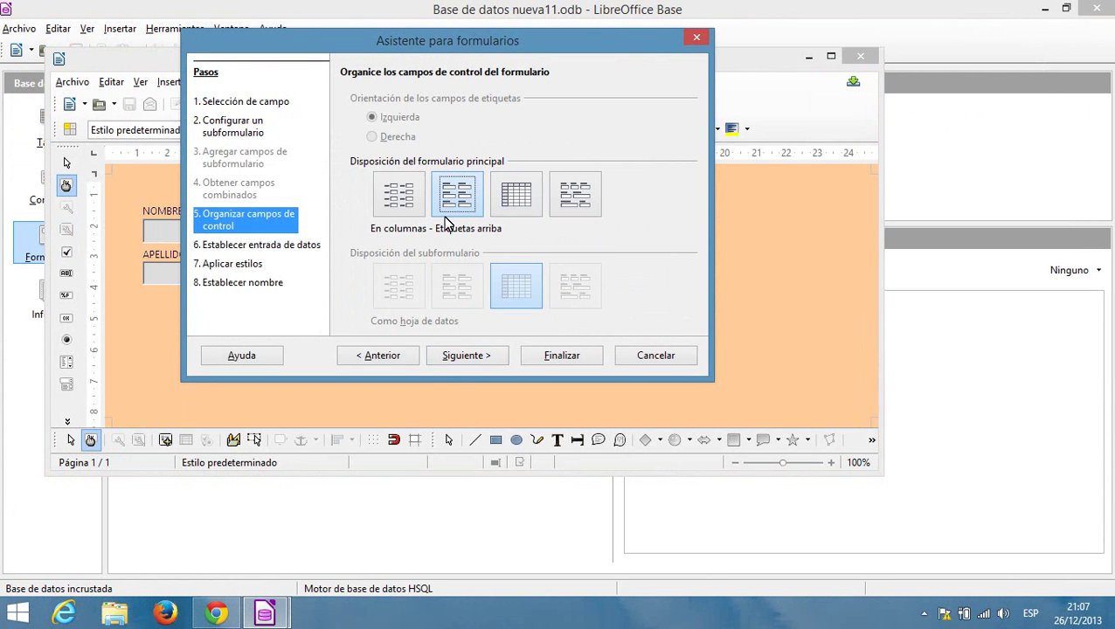
pyautogui.click(462, 361)
pyautogui.click(477, 366)
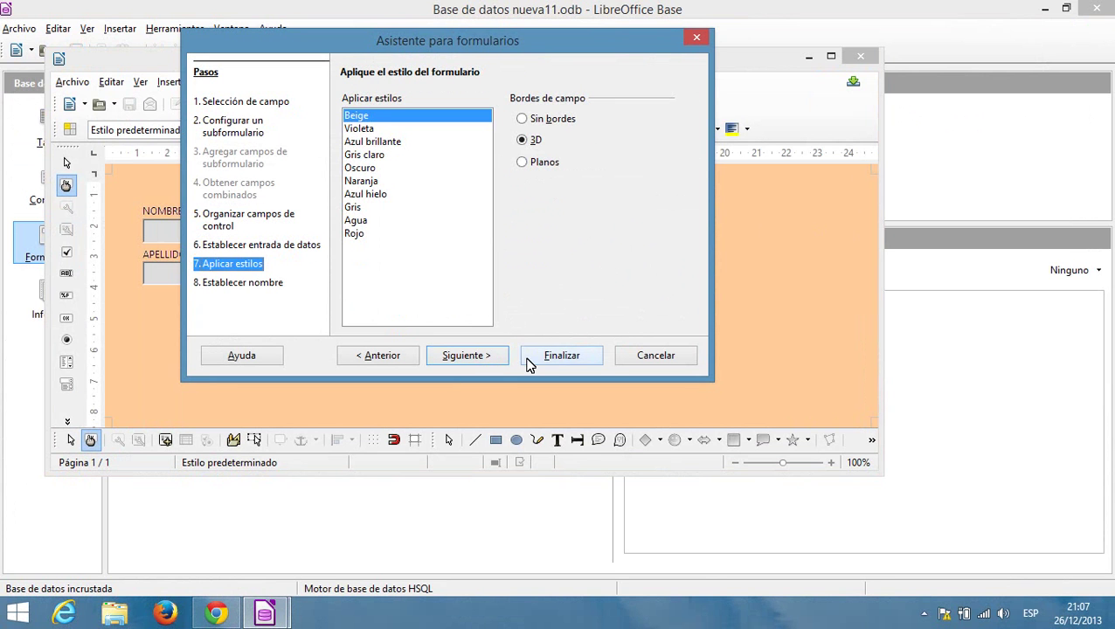
pyautogui.click(481, 353)
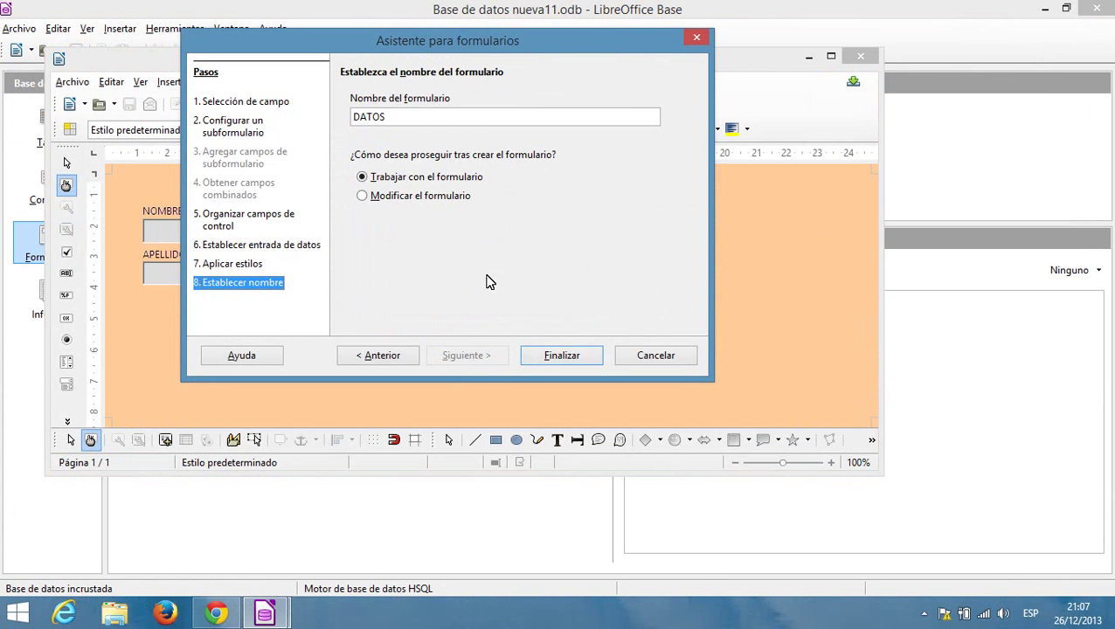
pyautogui.write('INGRESO ')
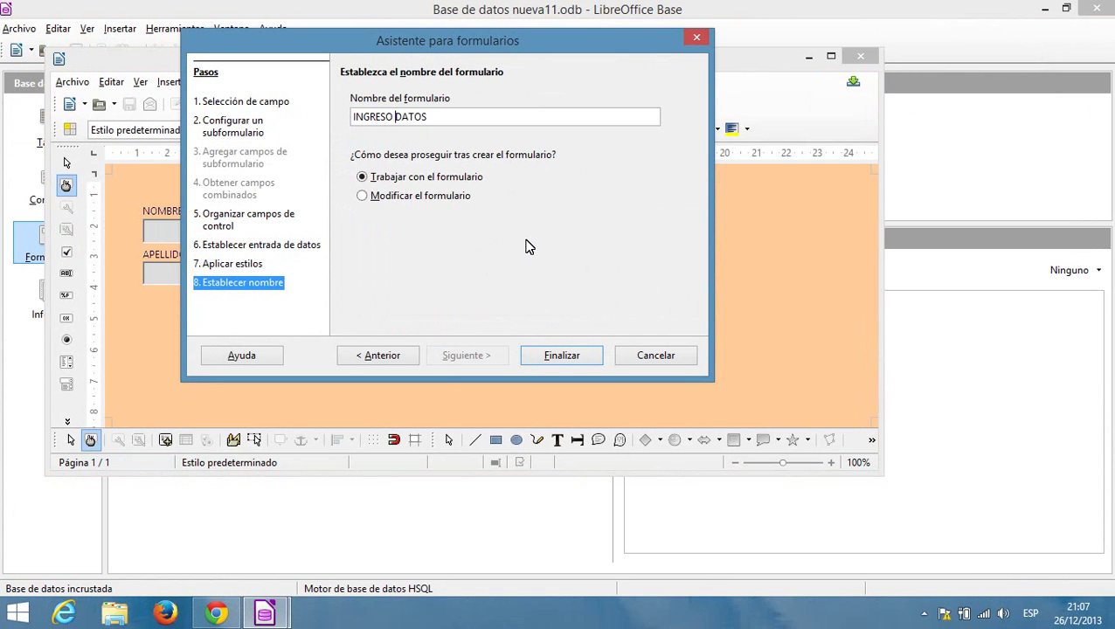
pyautogui.write('DE')
pyautogui.click(545, 361)
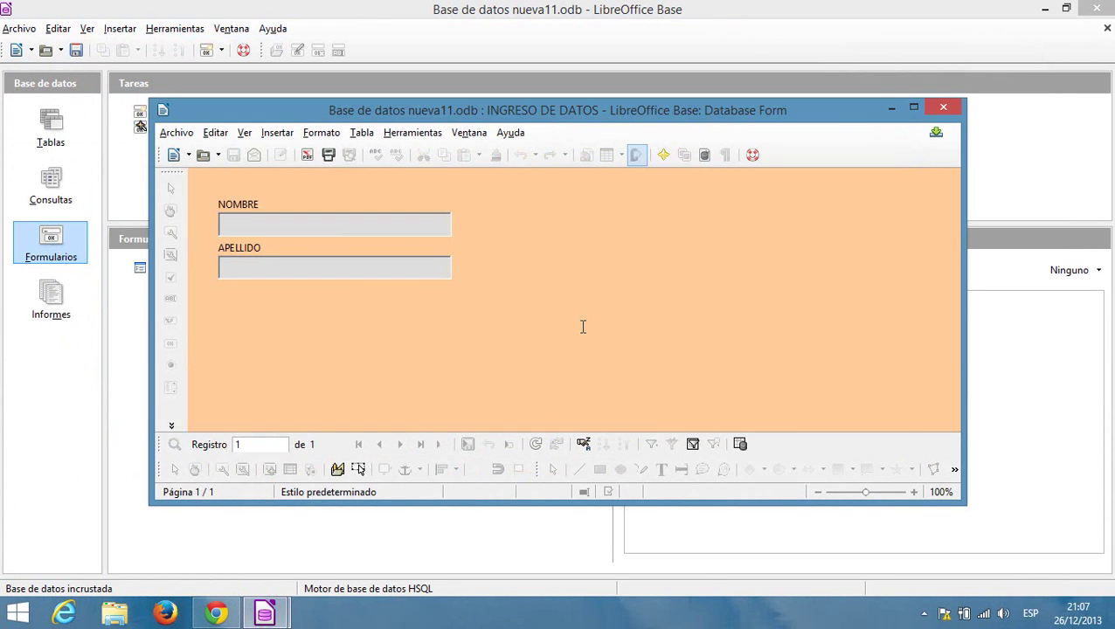
# Step: Close the new form and reopen INGRESO DE DATOS in edit mode
pyautogui.click(943, 108)
pyautogui.click(148, 274)
pyautogui.rightClick(150, 276)
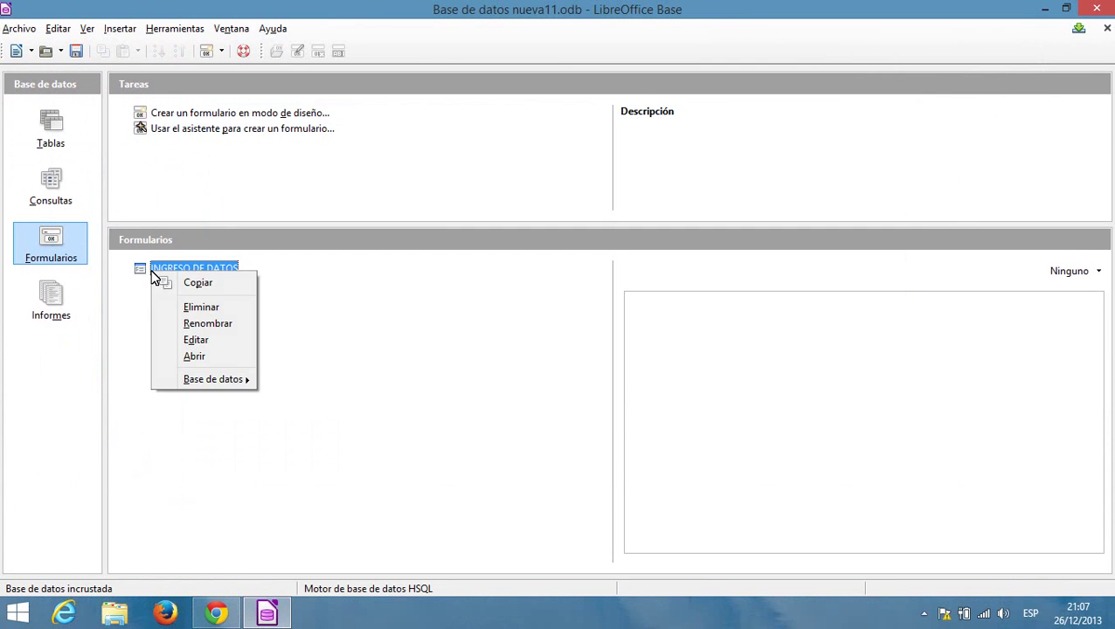
pyautogui.click(196, 340)
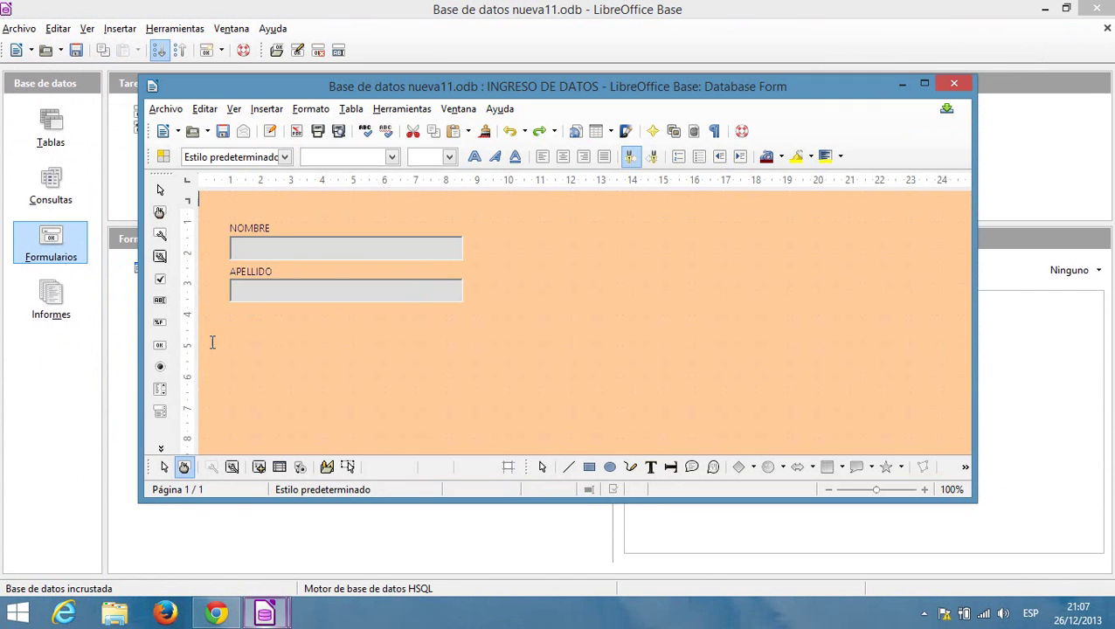
# Step: Draw a combo box listing the SEXO table's SEXO values, storing the choice in the SEXO field
pyautogui.click(161, 416)
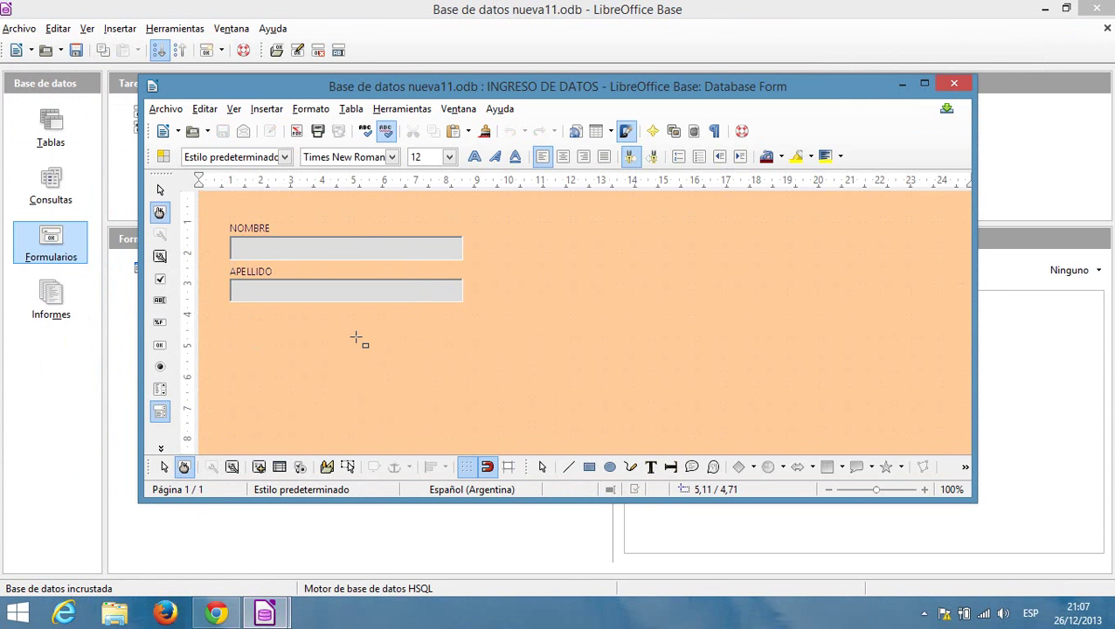
pyautogui.moveTo(353, 335); pyautogui.dragTo(513, 374)
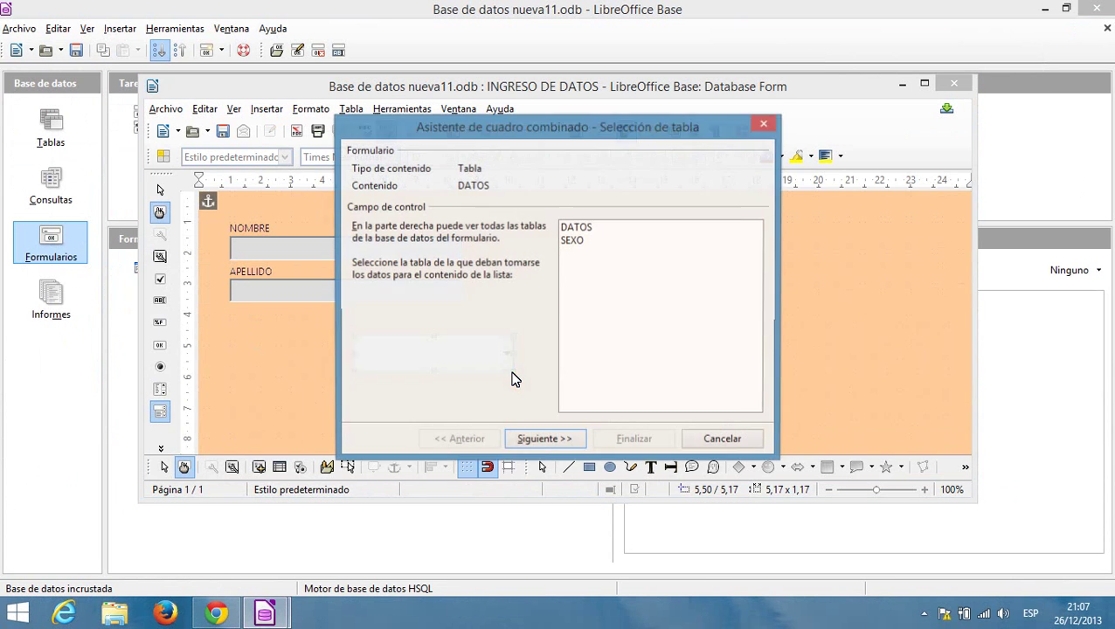
pyautogui.doubleClick(581, 241)
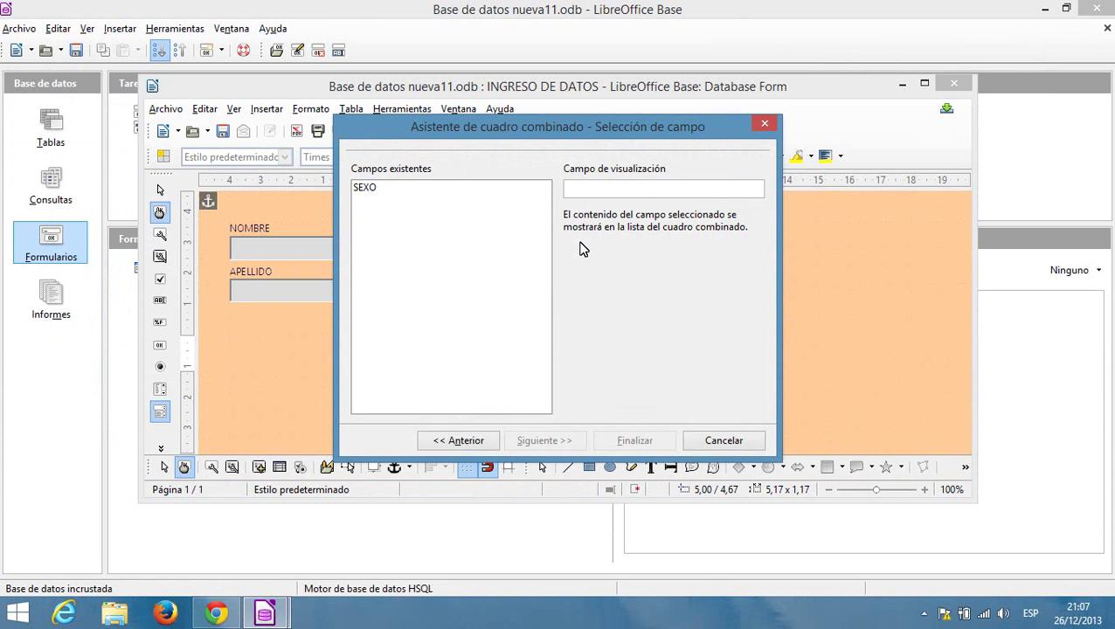
pyautogui.doubleClick(366, 189)
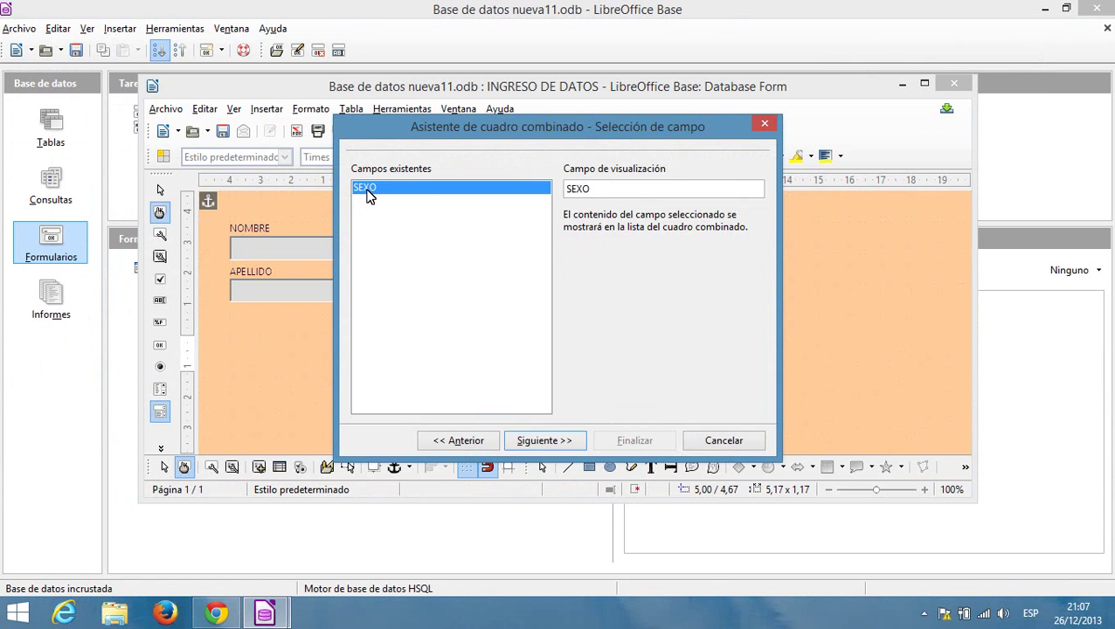
pyautogui.click(371, 229)
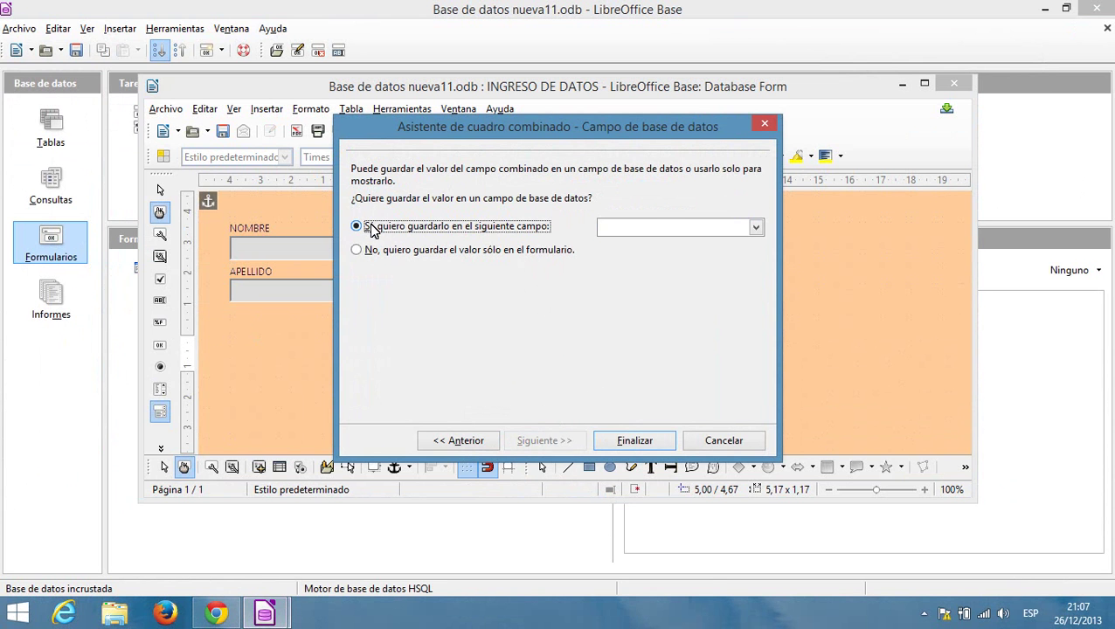
pyautogui.click(755, 229)
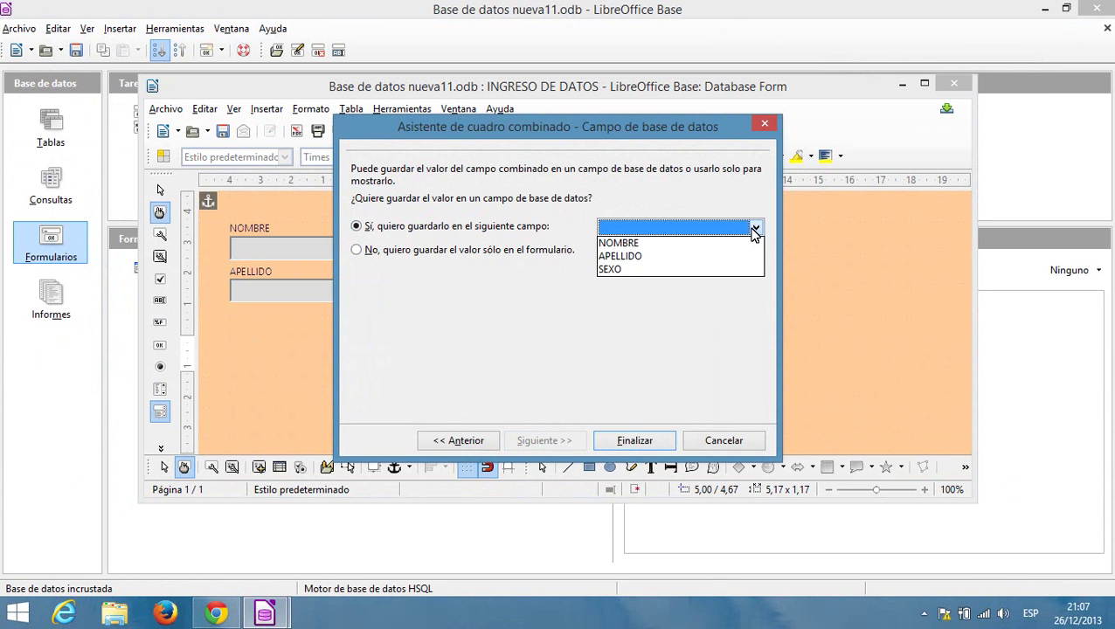
pyautogui.click(630, 271)
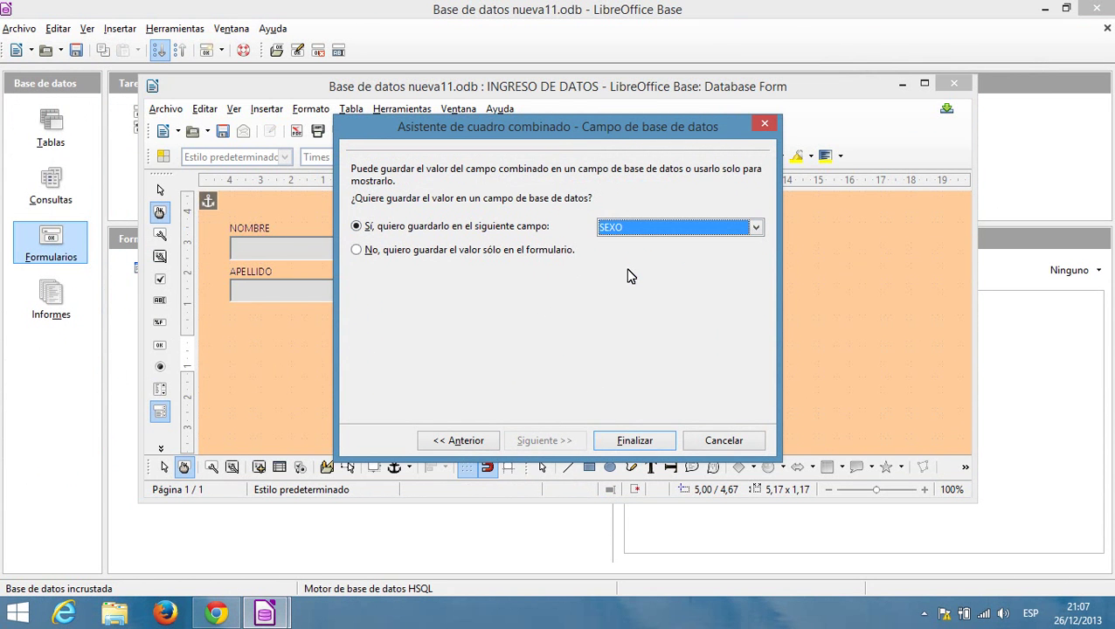
pyautogui.click(632, 441)
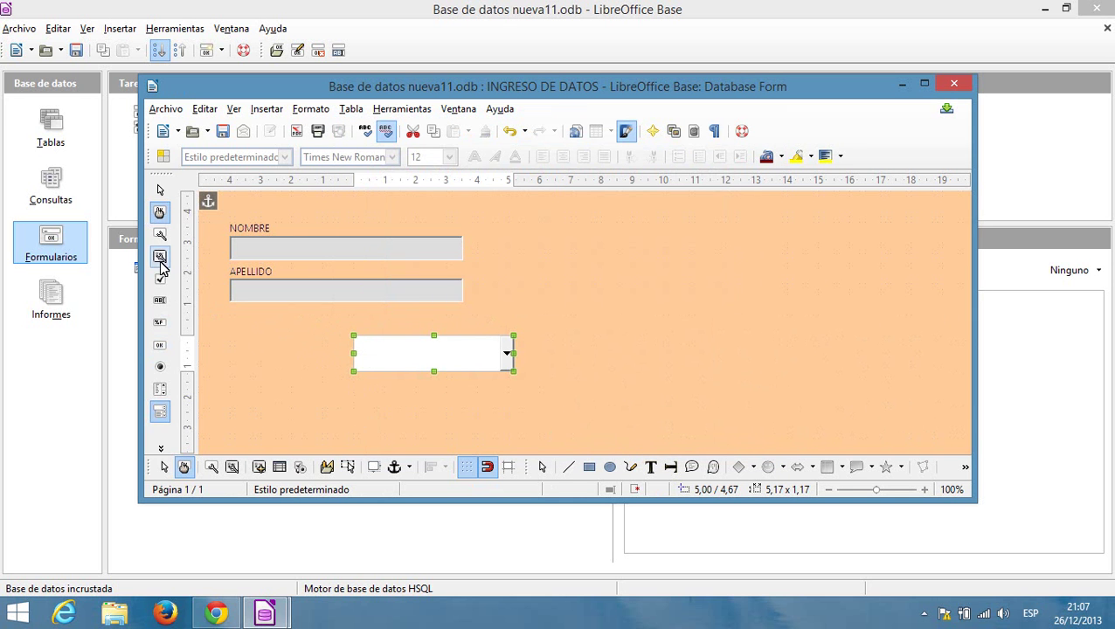
# Step: Draw and remove a stray text box, then draw a push button left of the dropdown
pyautogui.click(160, 300)
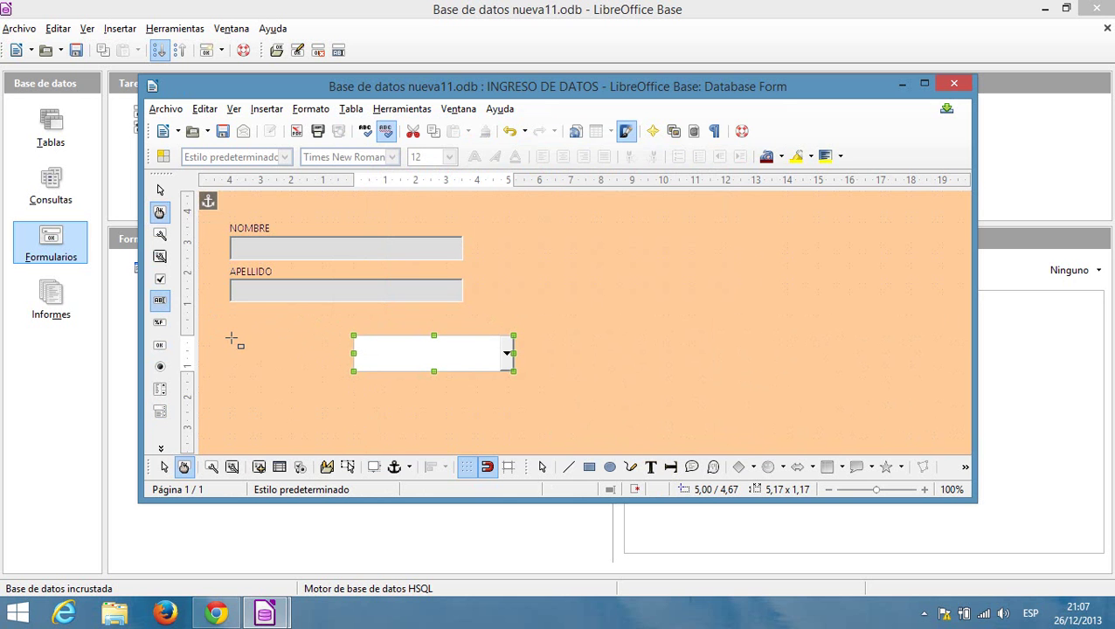
pyautogui.moveTo(231, 336); pyautogui.dragTo(329, 362)
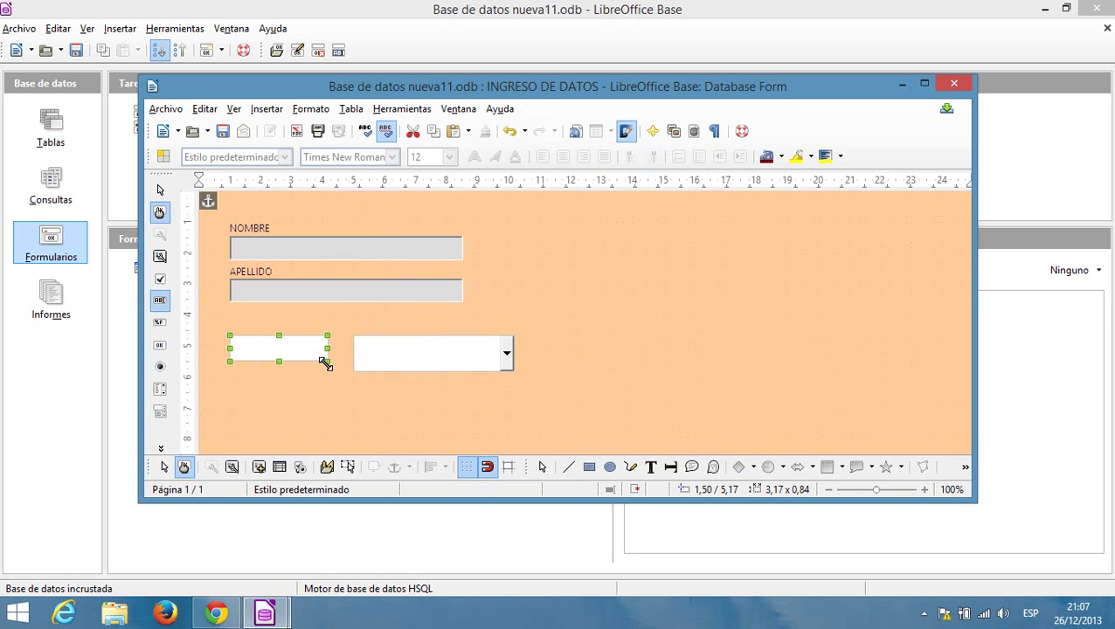
pyautogui.hotkey('ctrl', 'x')
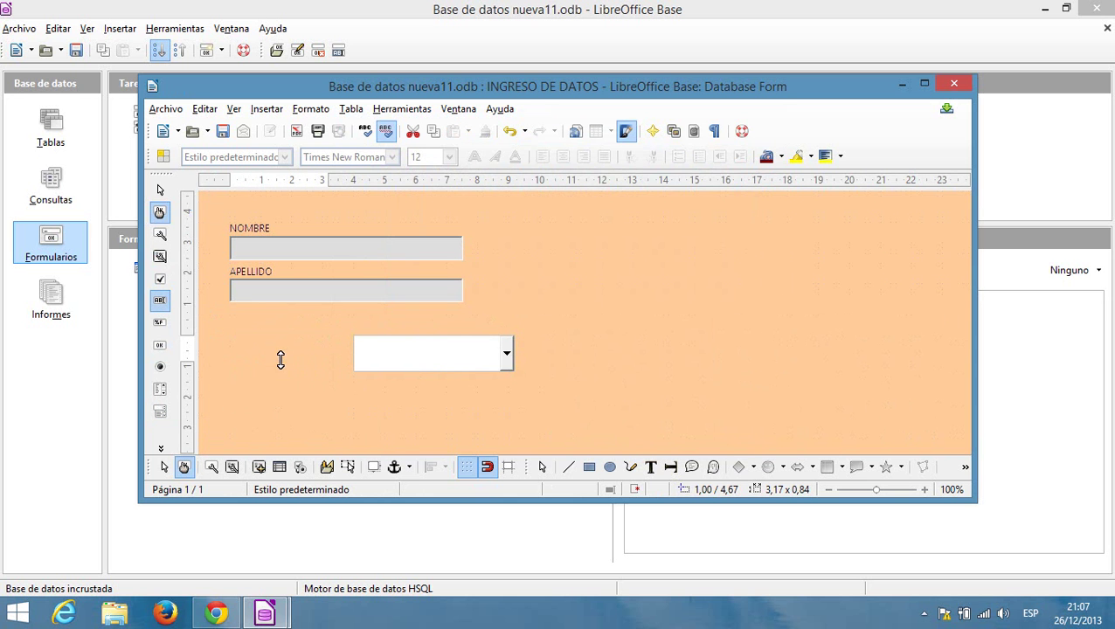
pyautogui.click(160, 215)
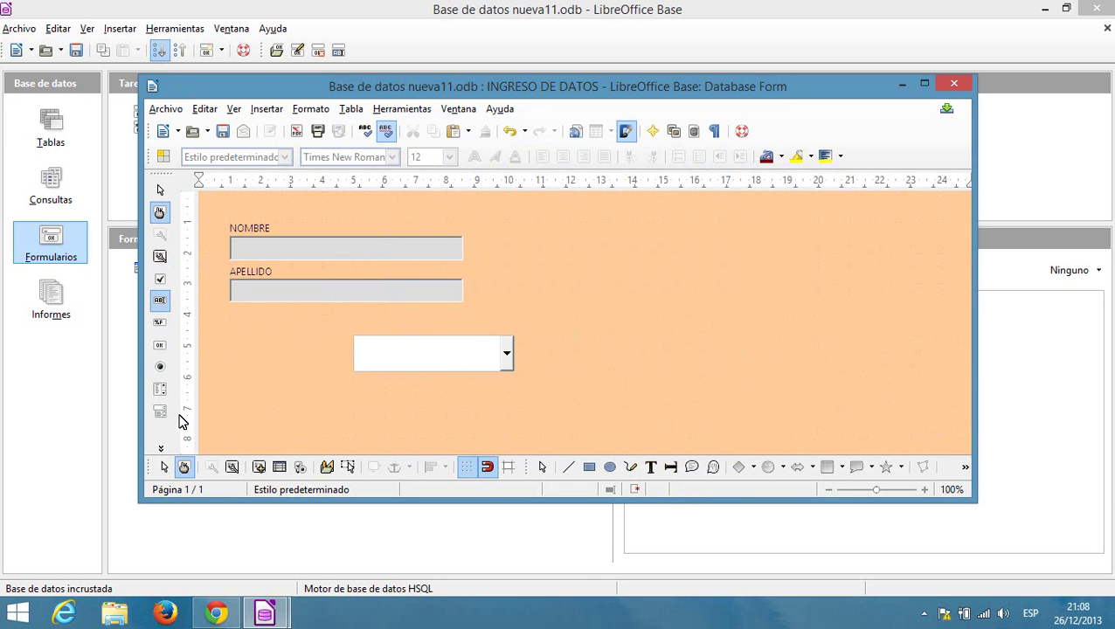
pyautogui.click(160, 348)
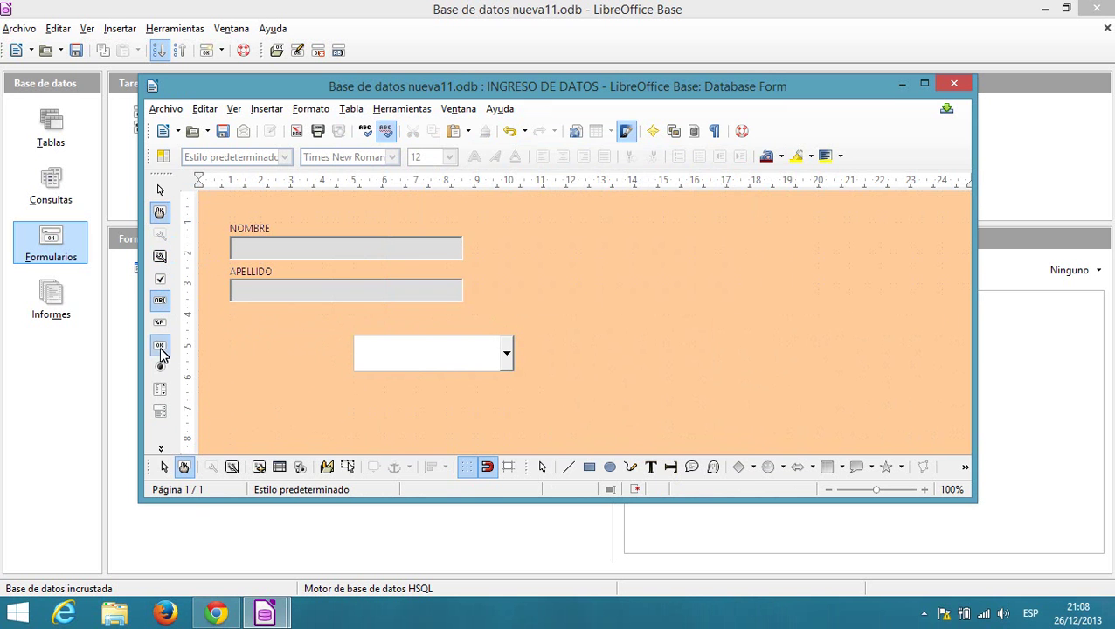
pyautogui.moveTo(239, 347); pyautogui.dragTo(318, 372)
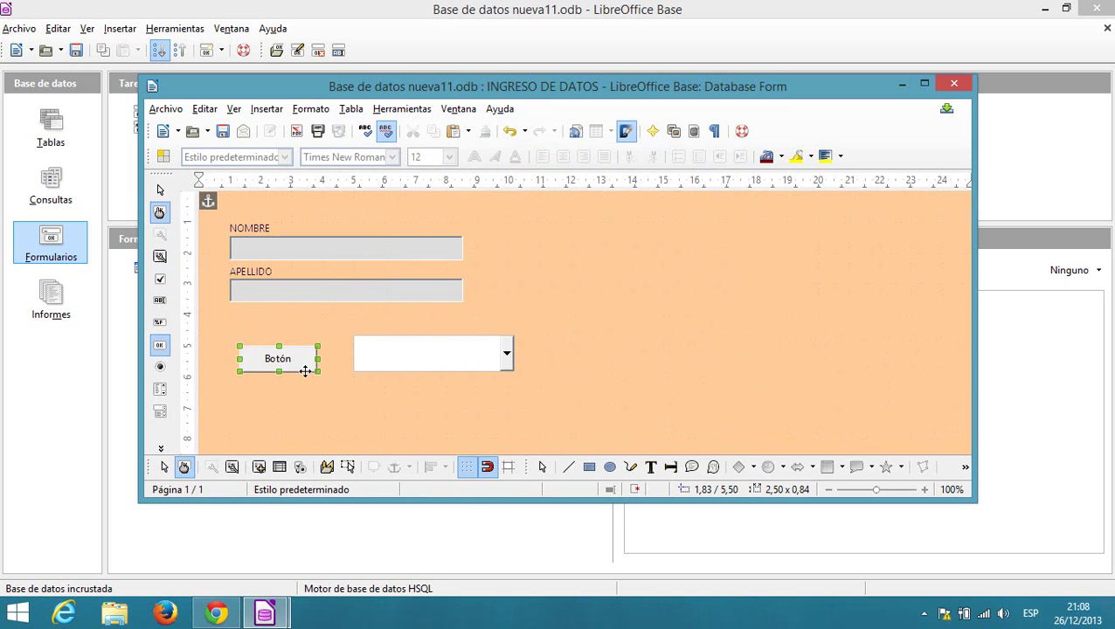
# Step: Set the push button's caption to SEXO in its General properties and close the properties window
pyautogui.doubleClick(293, 358)
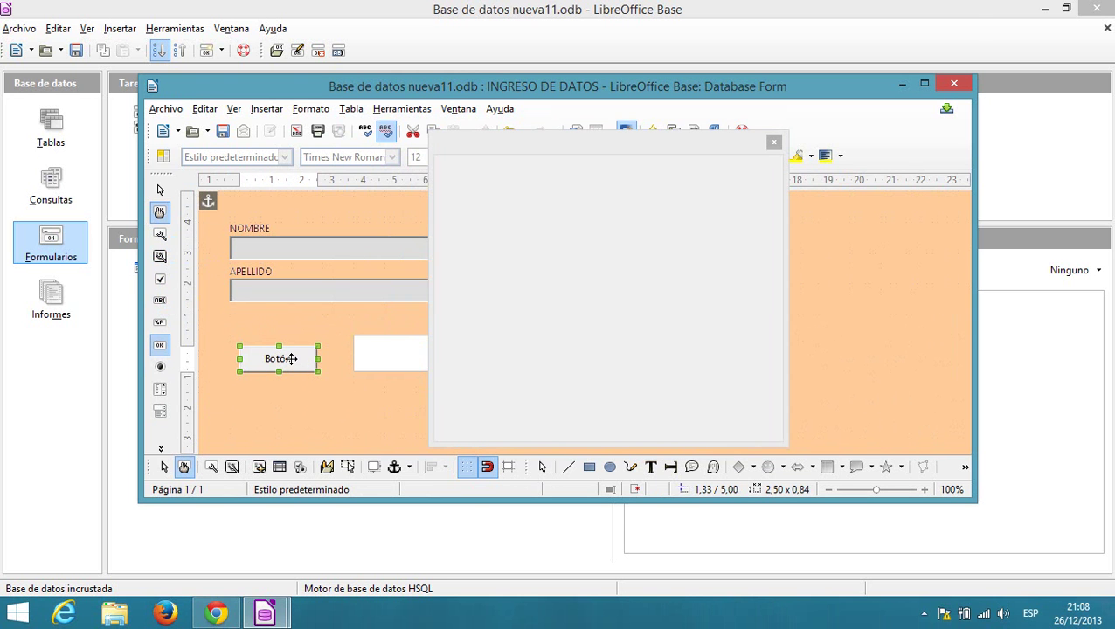
pyautogui.click(775, 143)
pyautogui.doubleClick(293, 359)
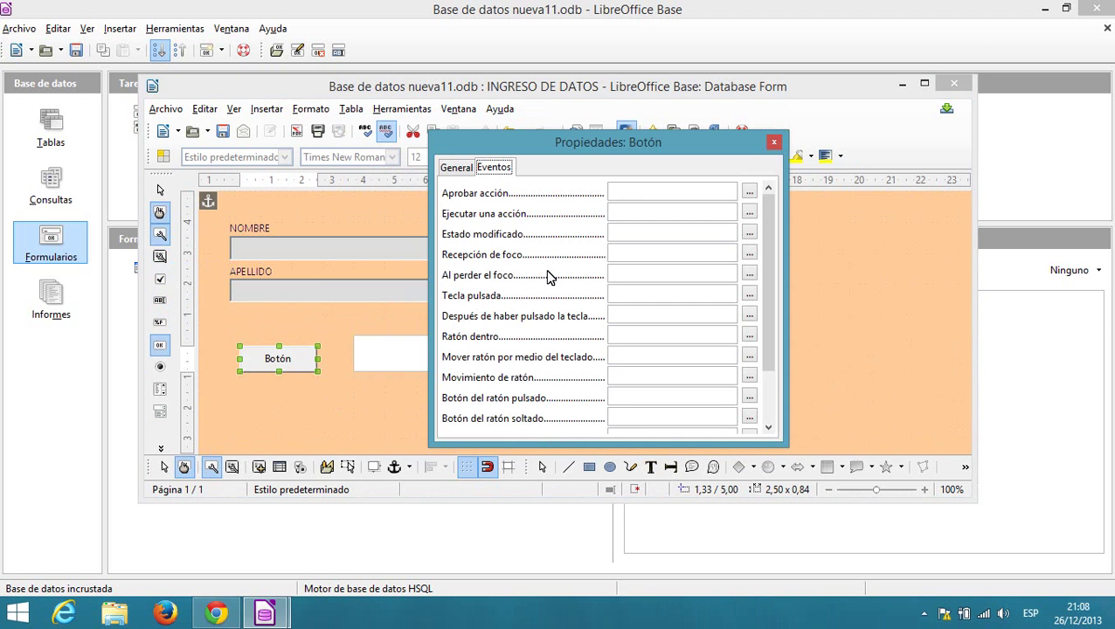
pyautogui.click(472, 169)
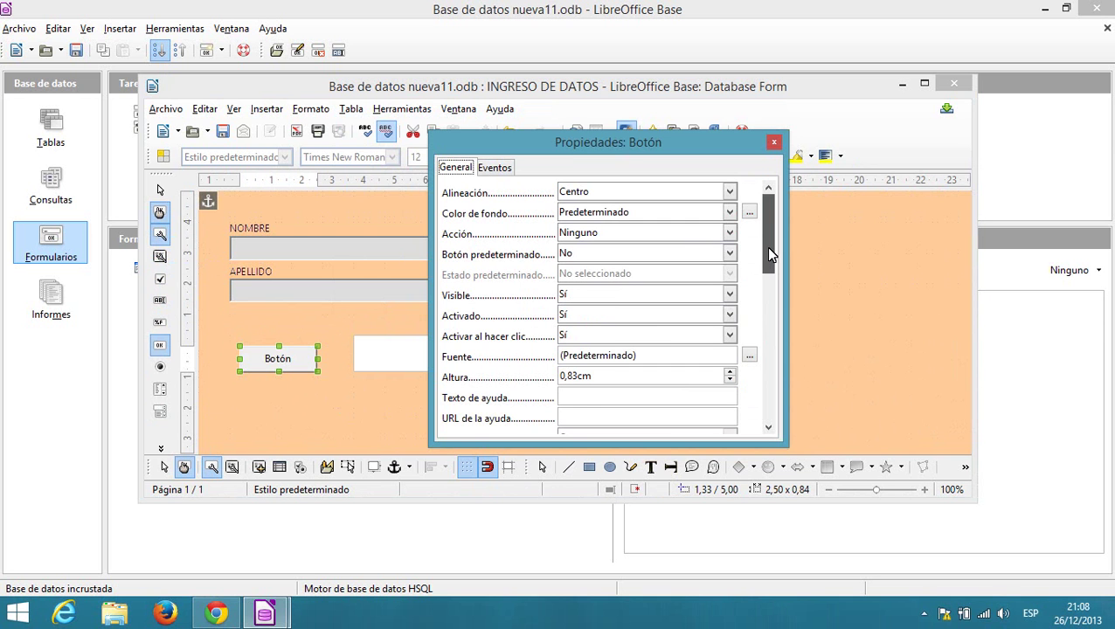
pyautogui.moveTo(768, 254); pyautogui.dragTo(772, 292)
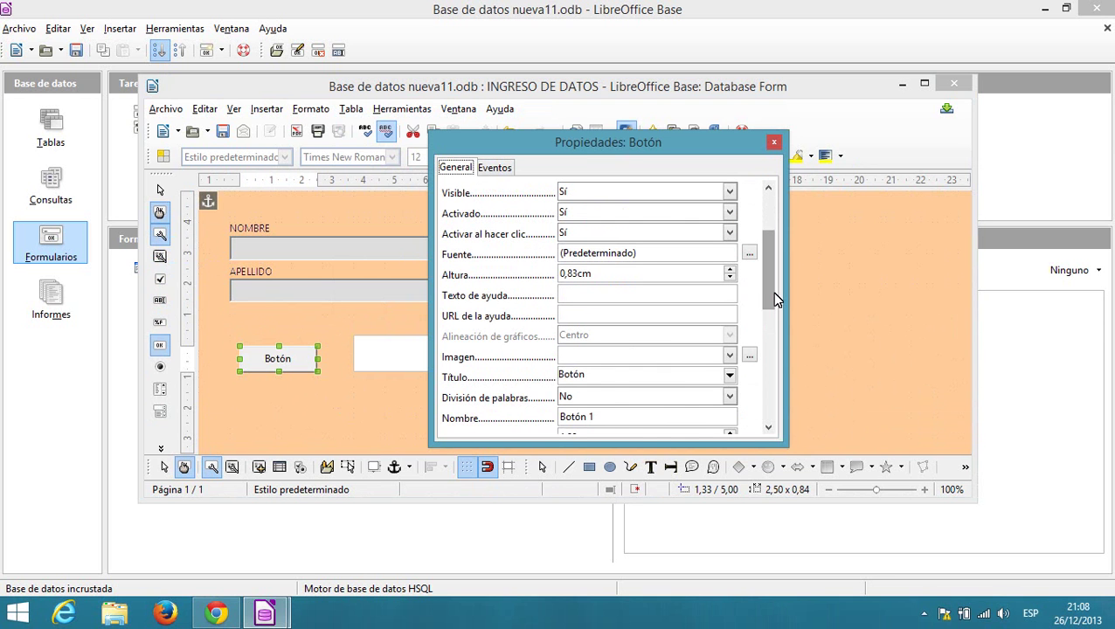
pyautogui.doubleClick(592, 374)
pyautogui.write('S')
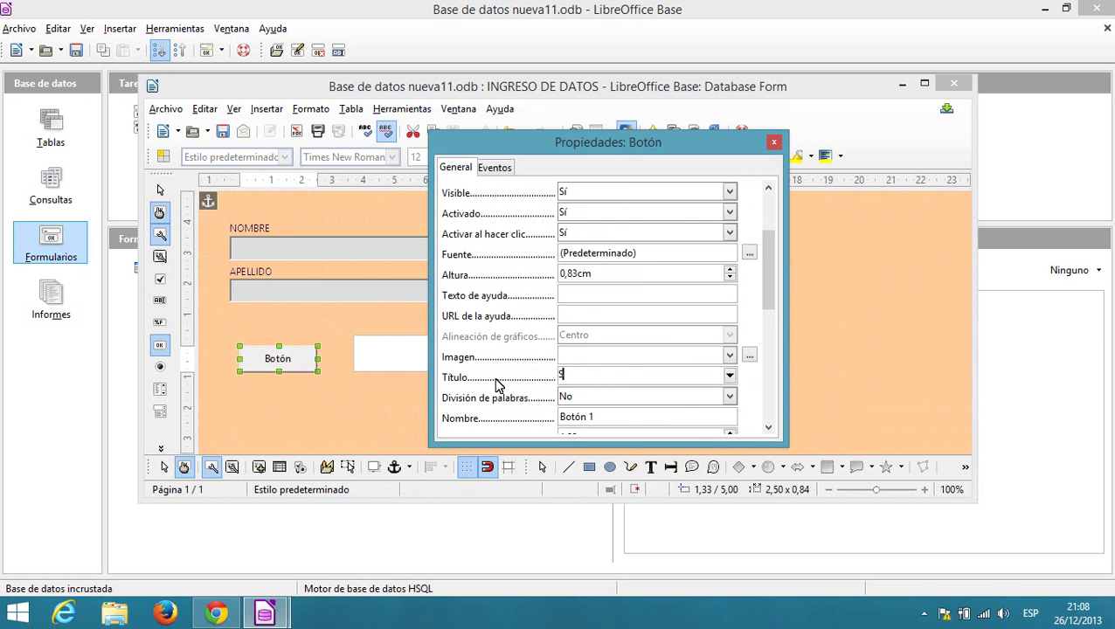
pyautogui.write('EXO')
pyautogui.click(343, 404)
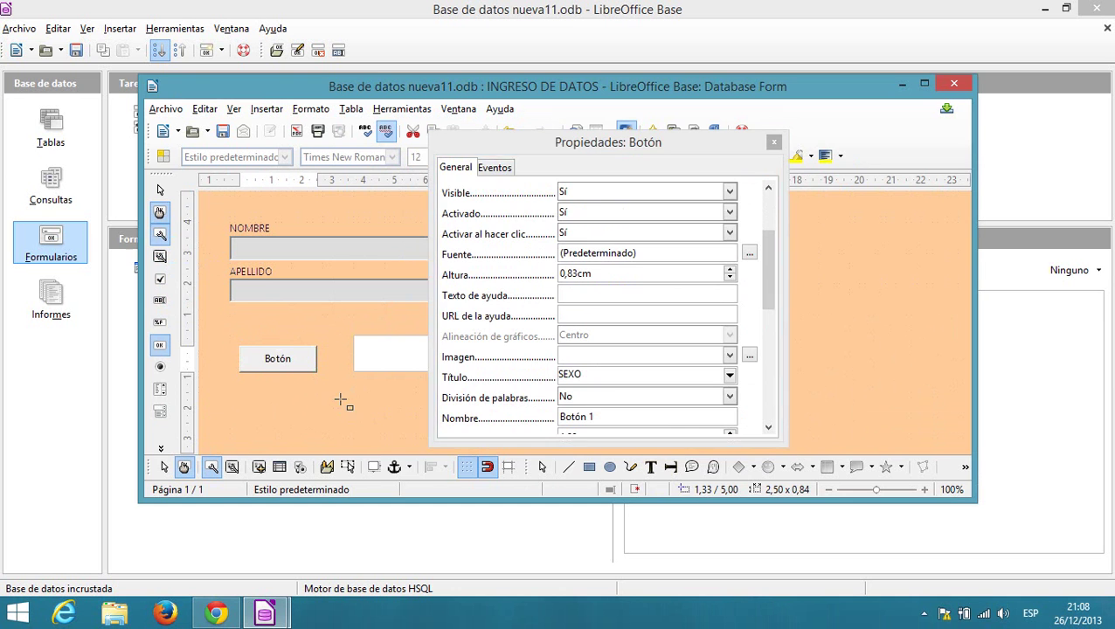
pyautogui.click(774, 143)
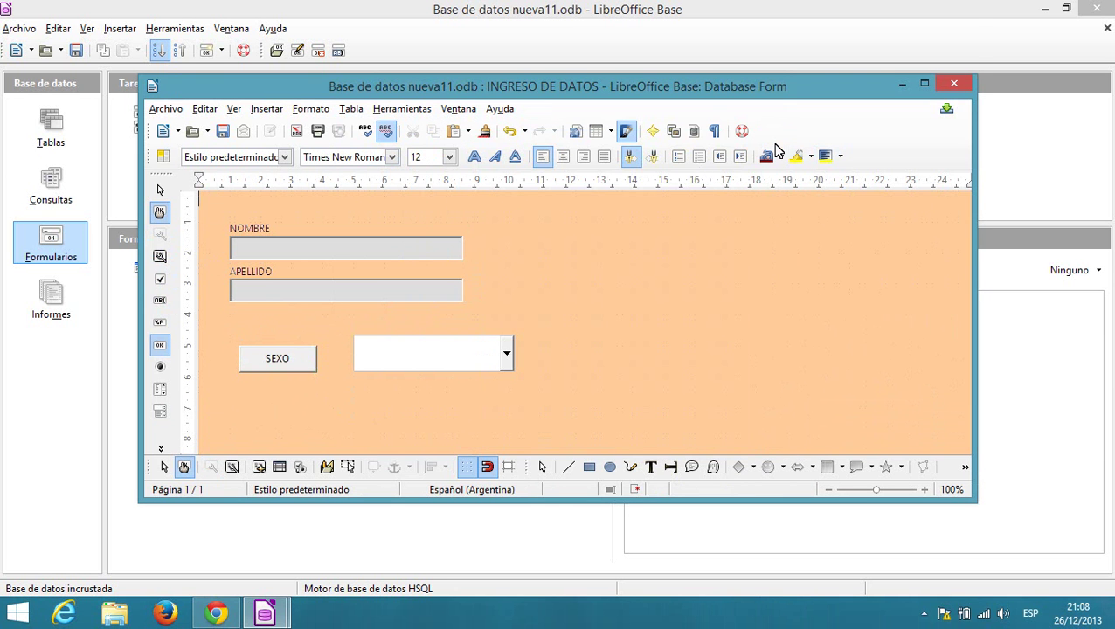
# Step: Save the form design and reopen INGRESO DE DATOS for data entry
pyautogui.click(953, 83)
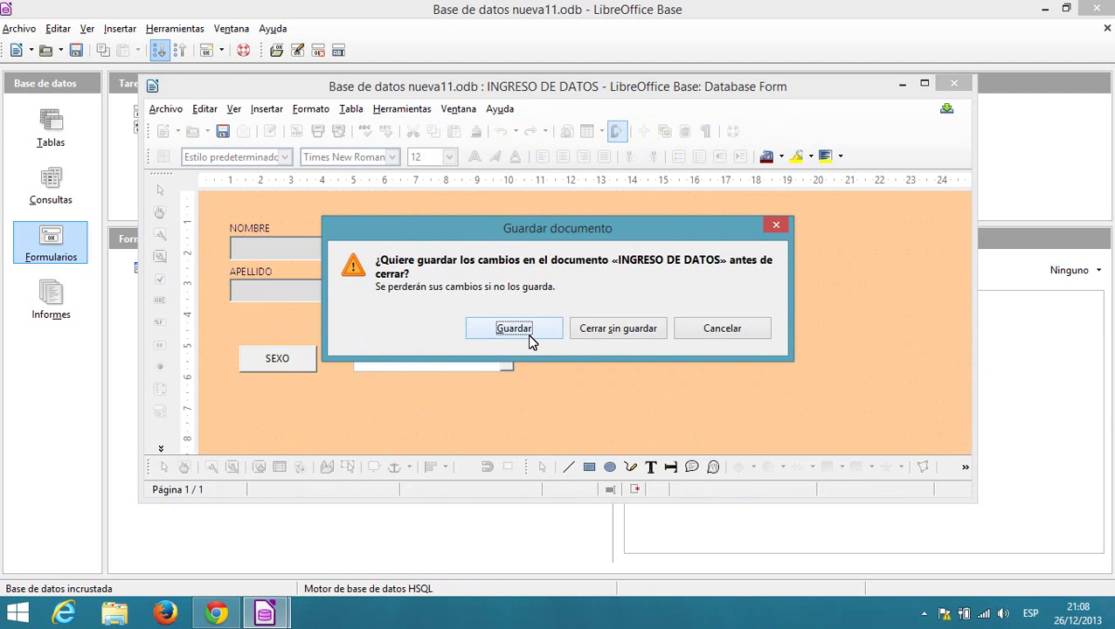
pyautogui.click(529, 337)
pyautogui.doubleClick(214, 272)
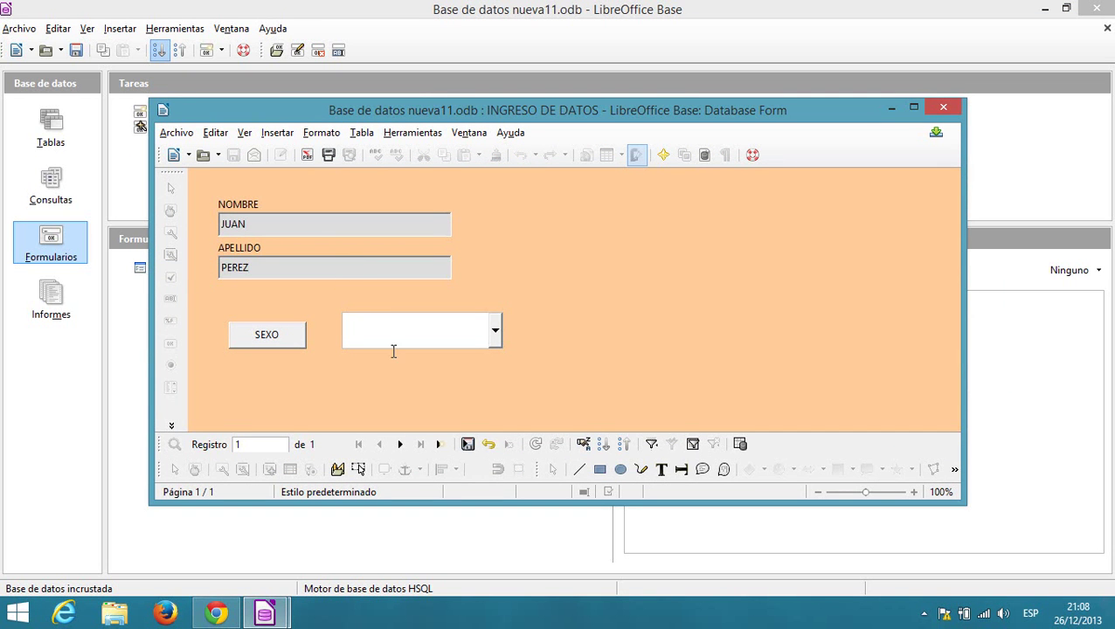
# Step: Set the current record's SEXO to MASCULINO and move to a new record
pyautogui.click(496, 333)
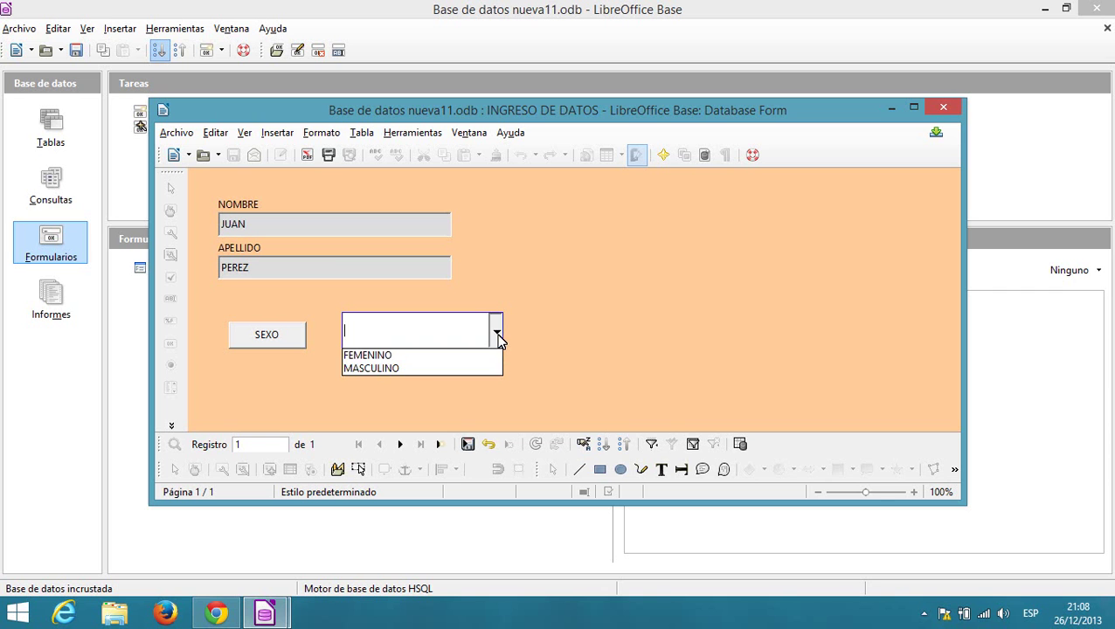
pyautogui.click(421, 368)
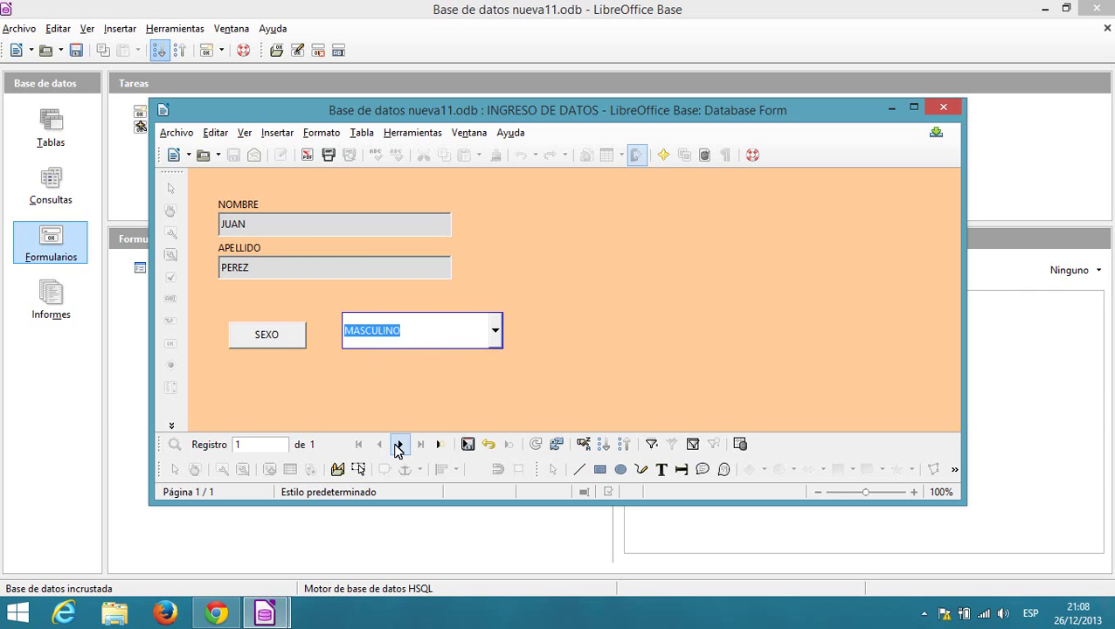
pyautogui.click(398, 446)
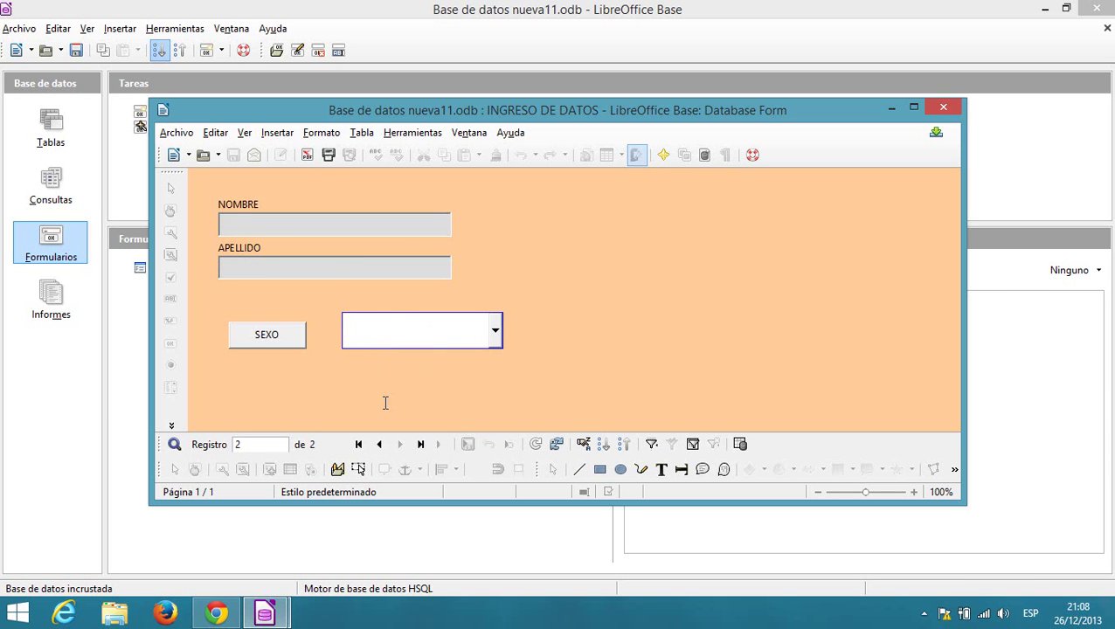
# Step: Enter a record with a first name, a surname and SEXO FEMENINO, then advance to the next record
pyautogui.click(300, 228)
pyautogui.write('MAR')
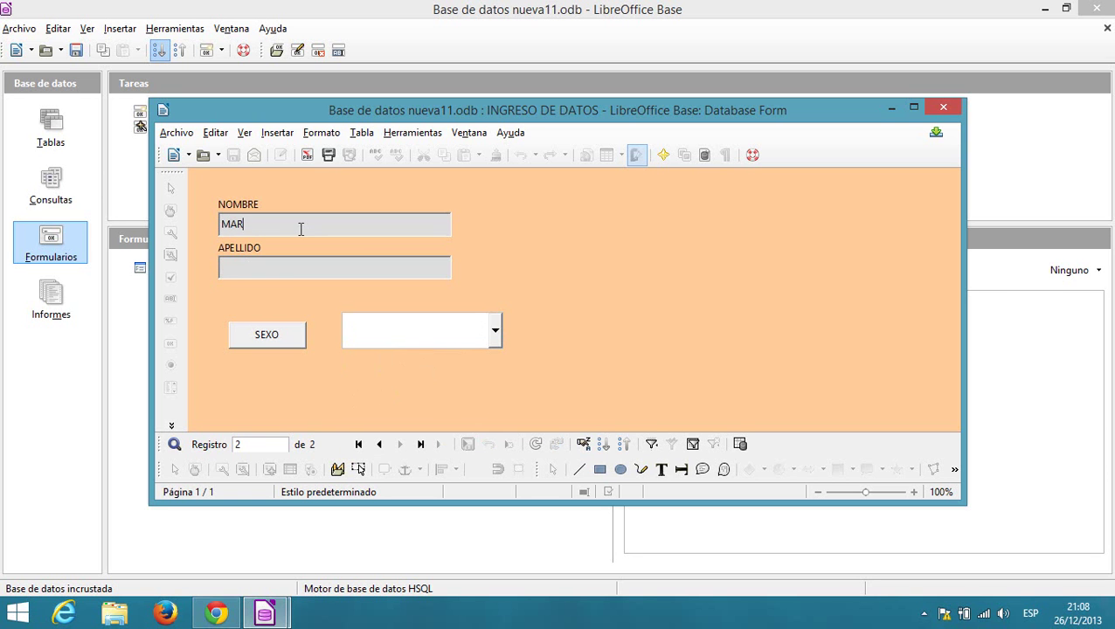
pyautogui.write('IA')
pyautogui.click(290, 273)
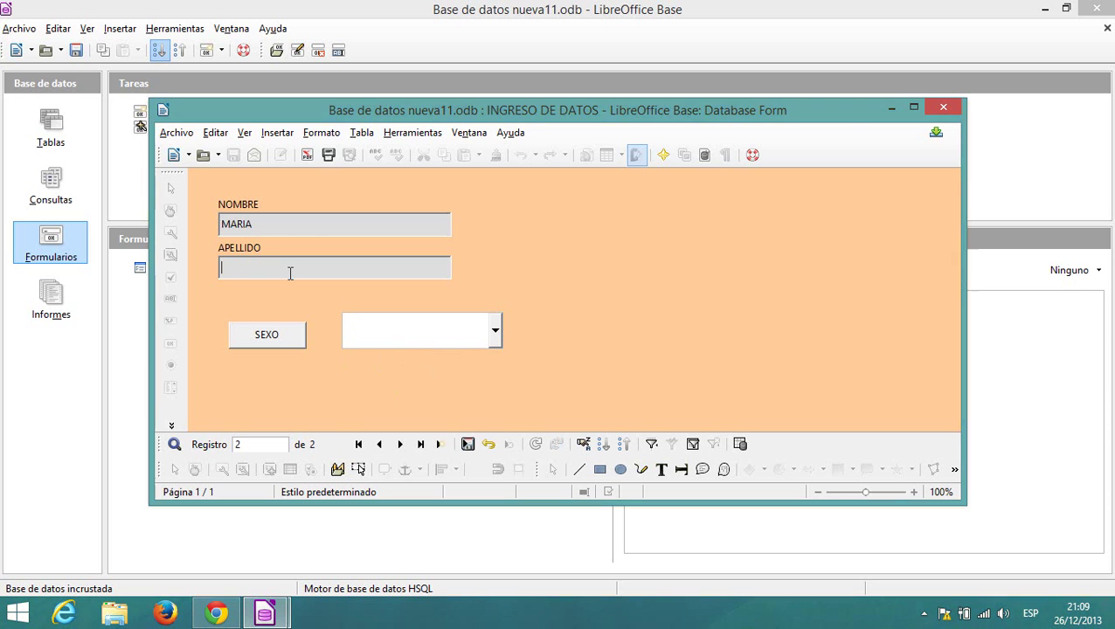
pyautogui.write('PICAN')
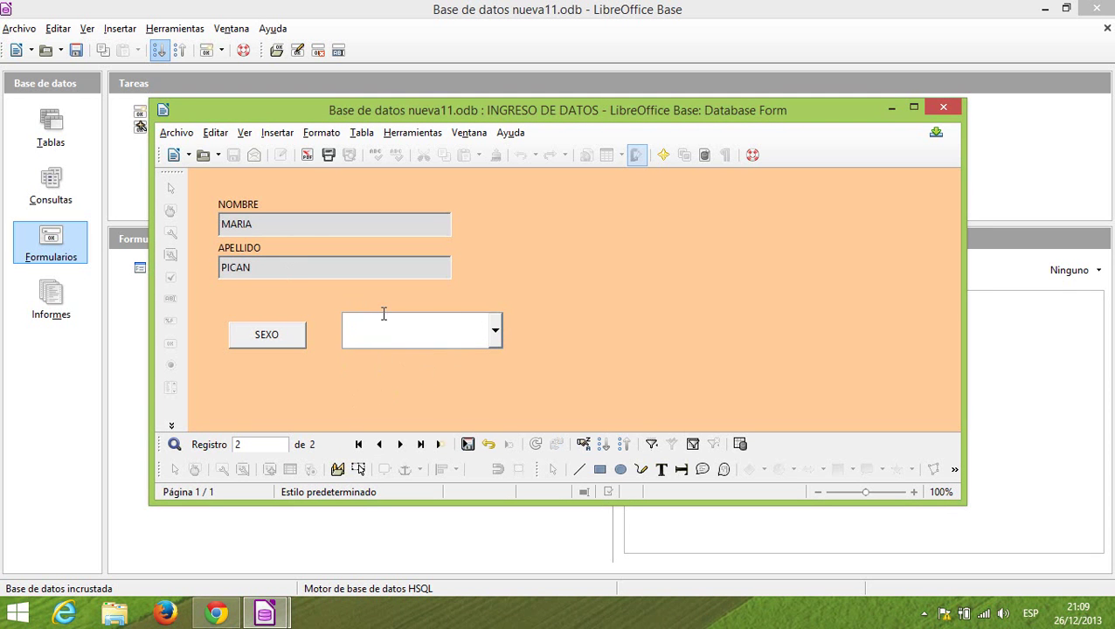
pyautogui.click(495, 341)
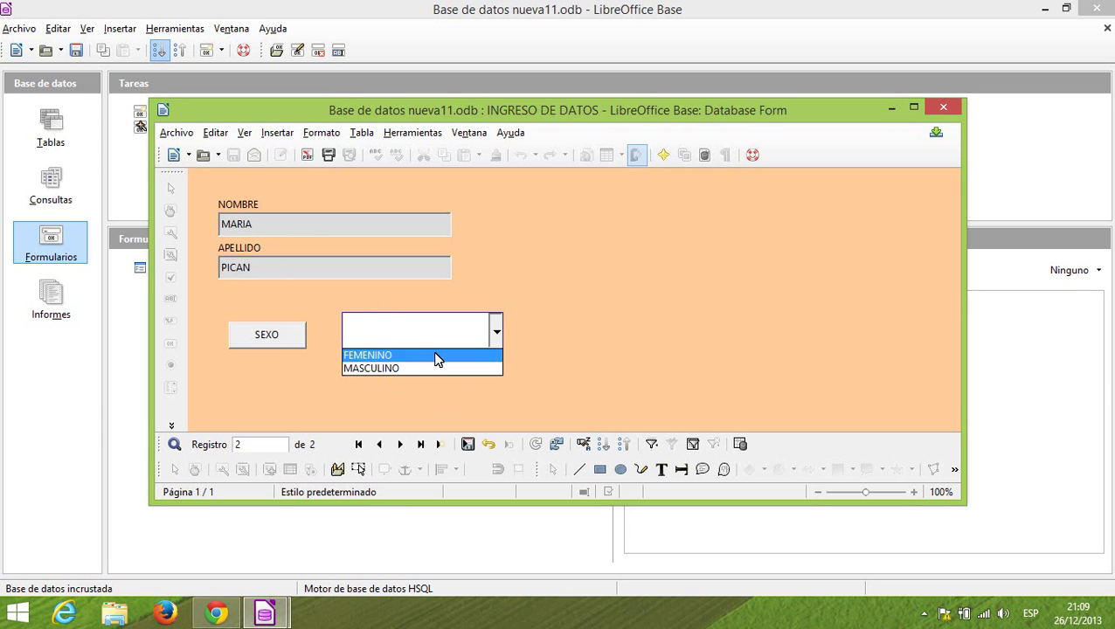
pyautogui.click(436, 356)
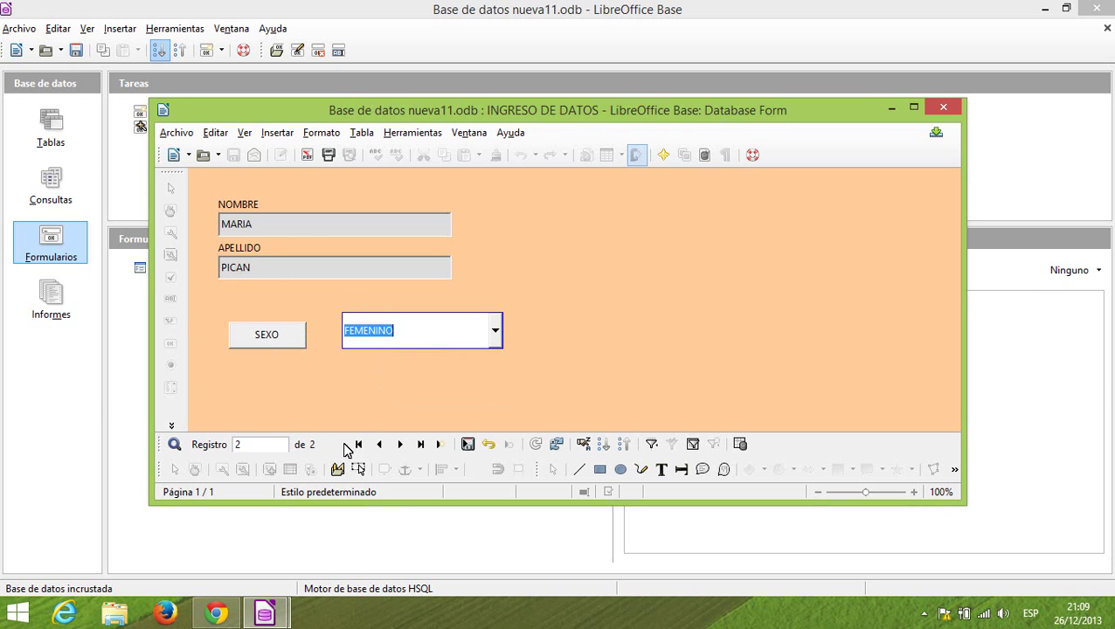
pyautogui.click(396, 447)
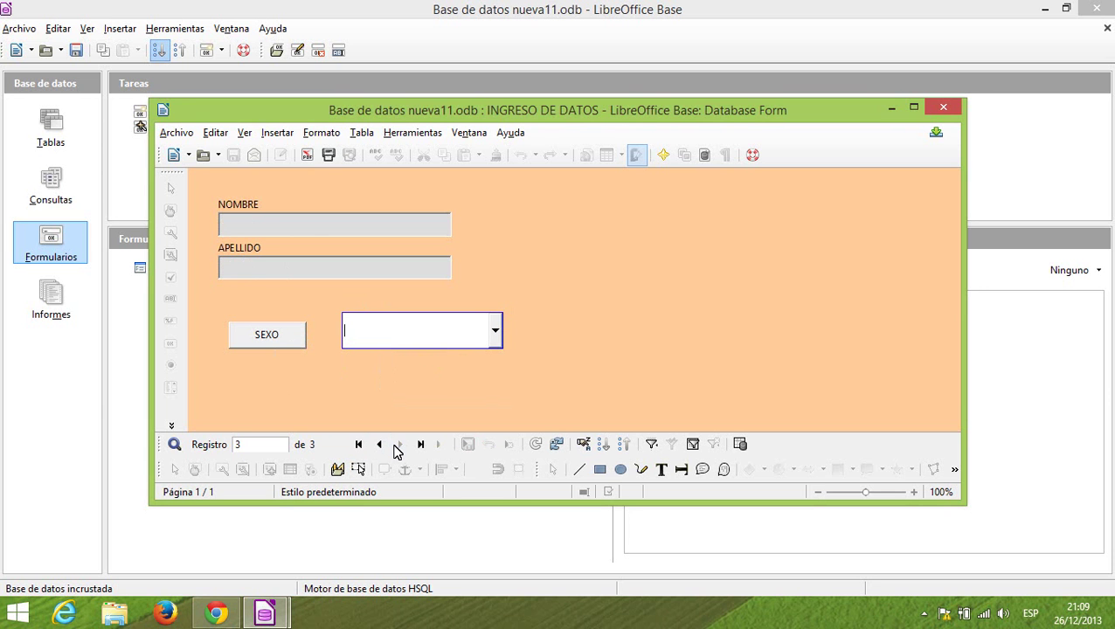
# Step: Enter a record with a first name, a surname and SEXO FEMENINO, then advance to the next record
pyautogui.click(264, 227)
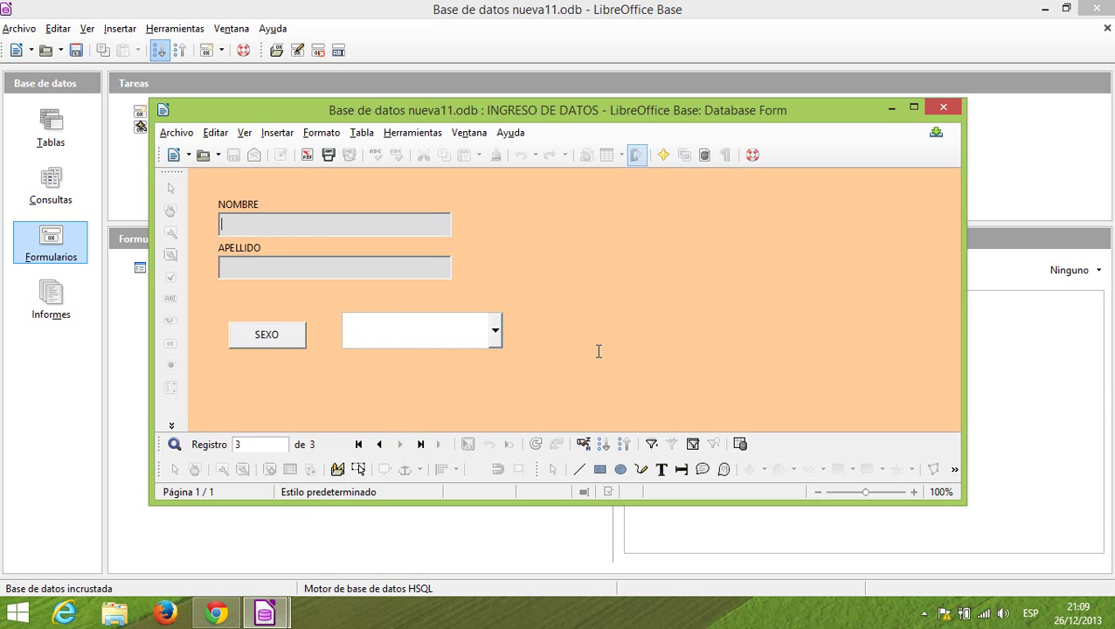
pyautogui.write('URDES')
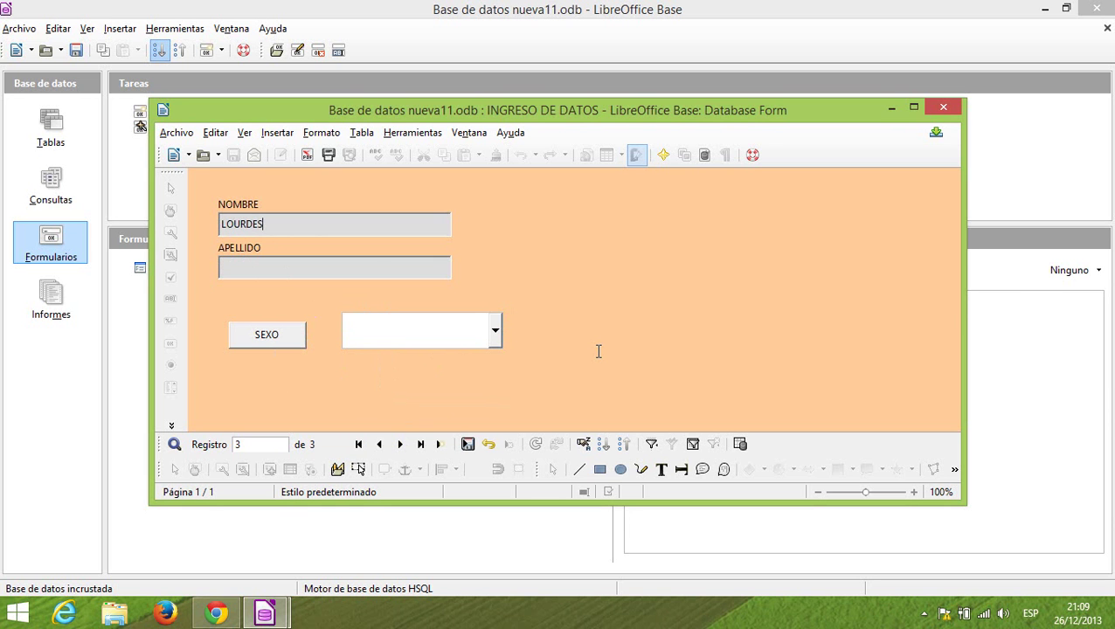
pyautogui.click(370, 259)
pyautogui.write('MATA')
pyautogui.click(495, 333)
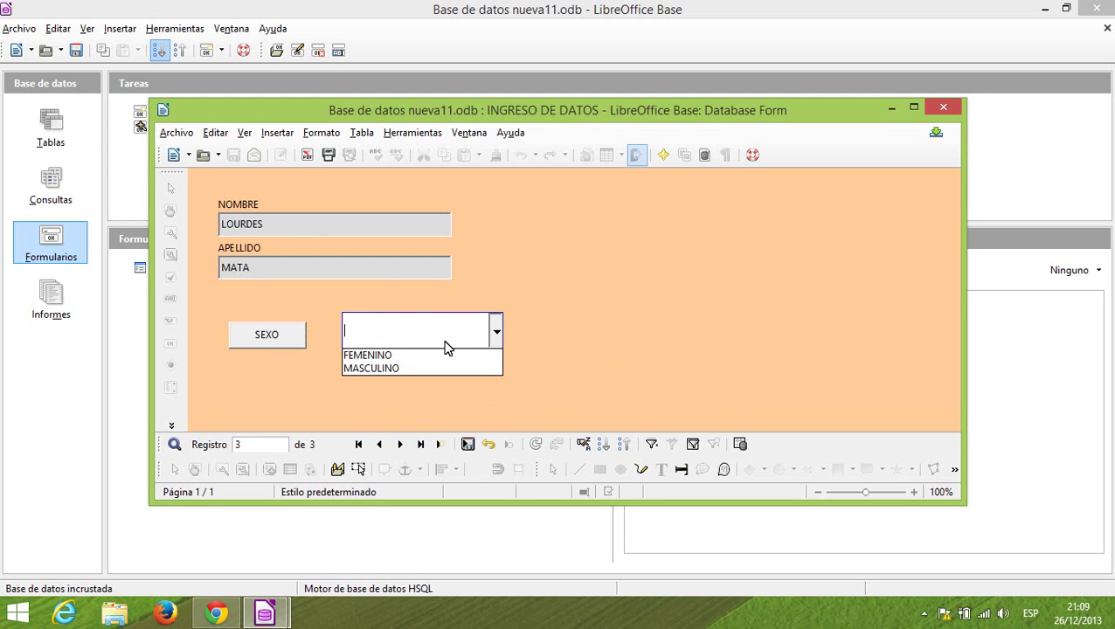
pyautogui.click(419, 354)
pyautogui.click(400, 444)
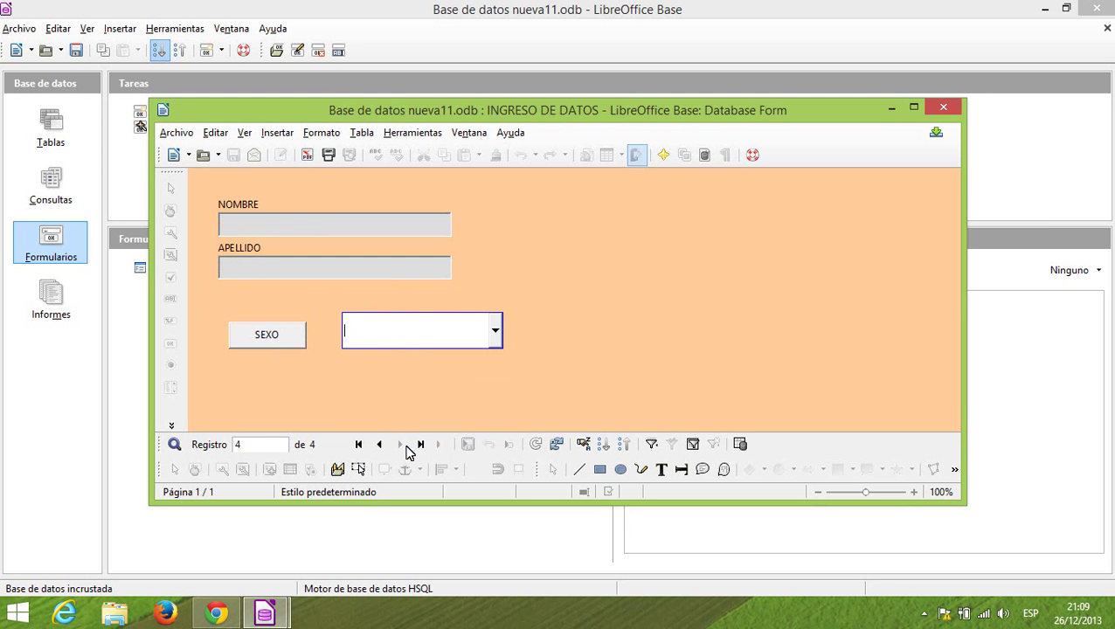
# Step: Enter another record with SEXO MASCULINO, then close the INGRESO DE DATOS form
pyautogui.click(281, 227)
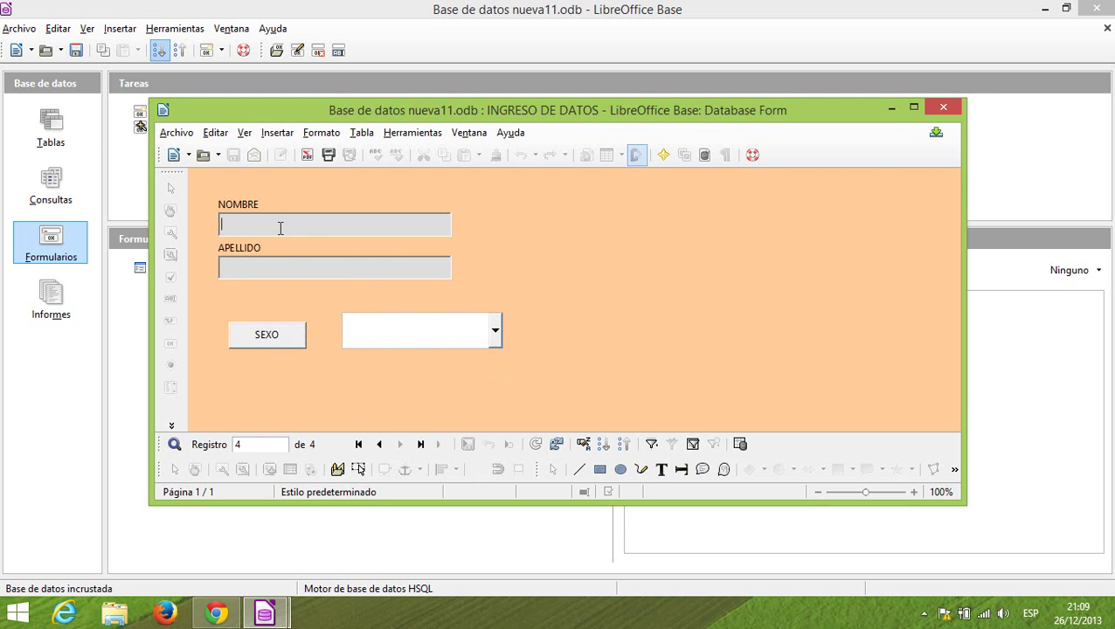
pyautogui.write('LUIS')
pyautogui.click(388, 262)
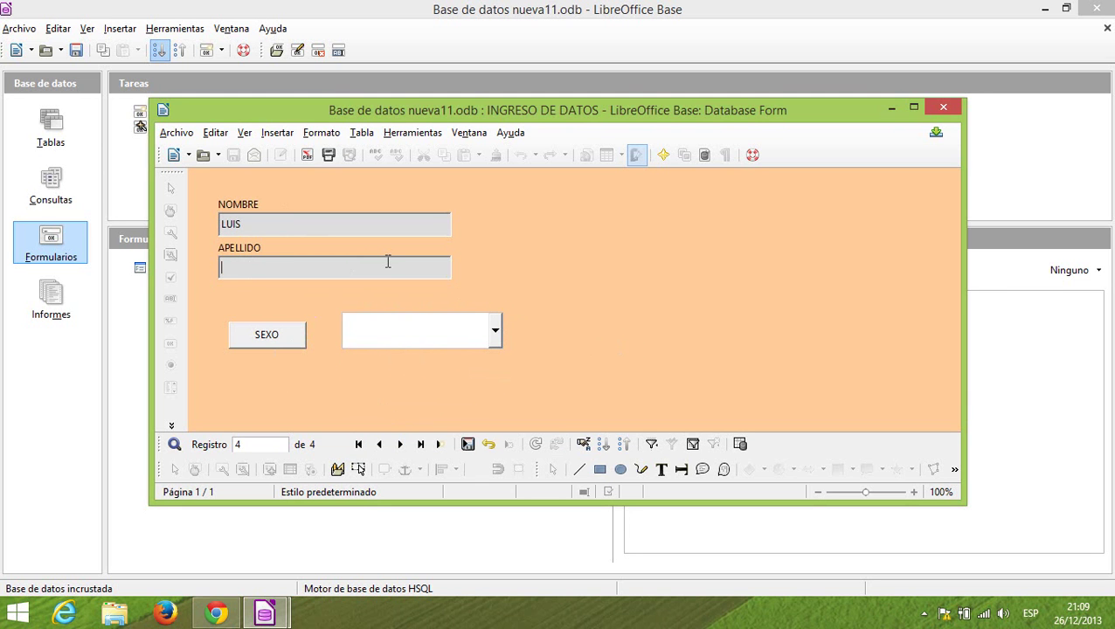
pyautogui.write('LARREA')
pyautogui.click(496, 330)
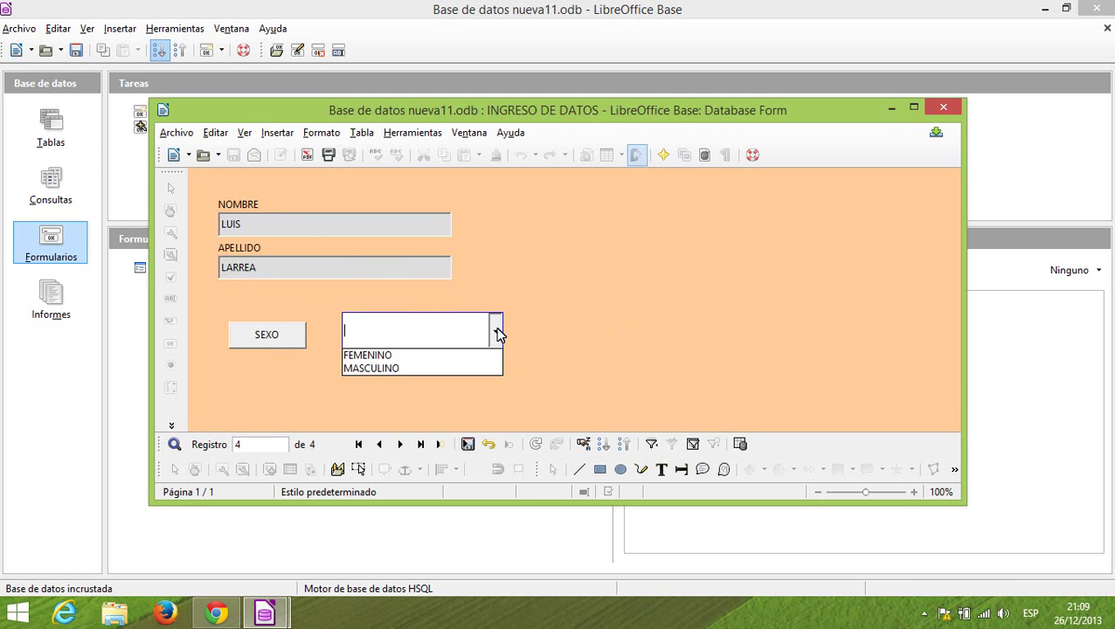
pyautogui.click(435, 368)
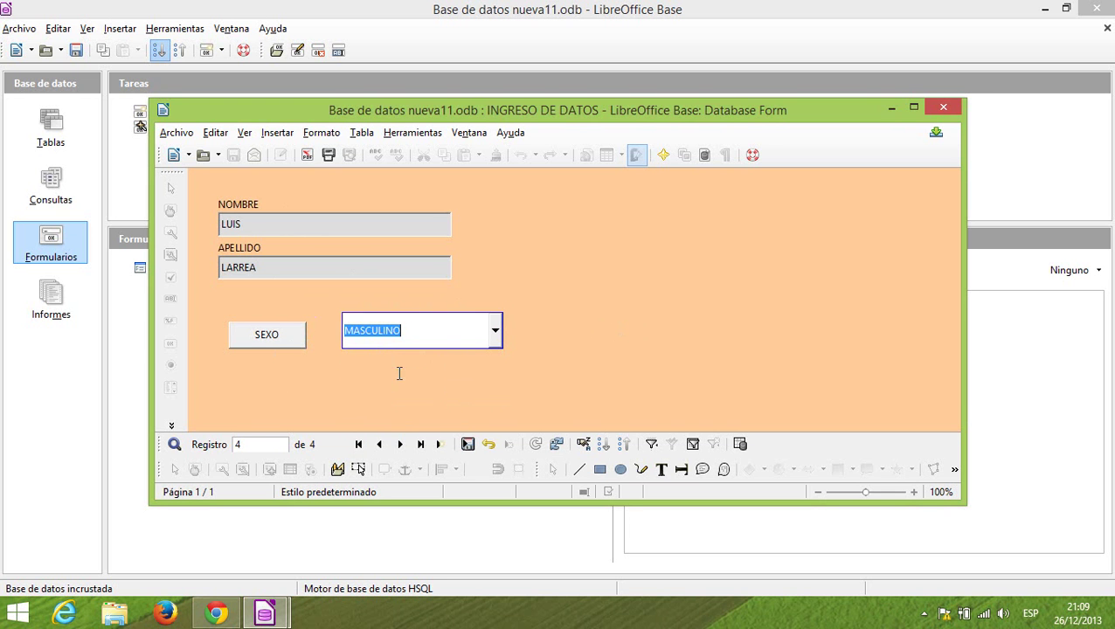
pyautogui.click(399, 445)
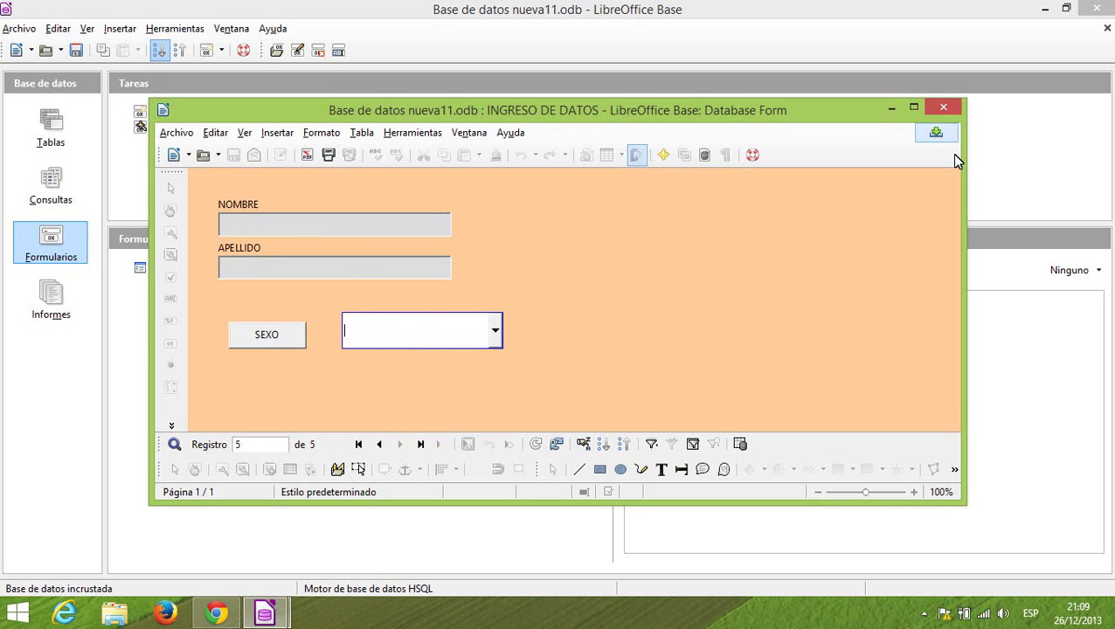
pyautogui.click(944, 110)
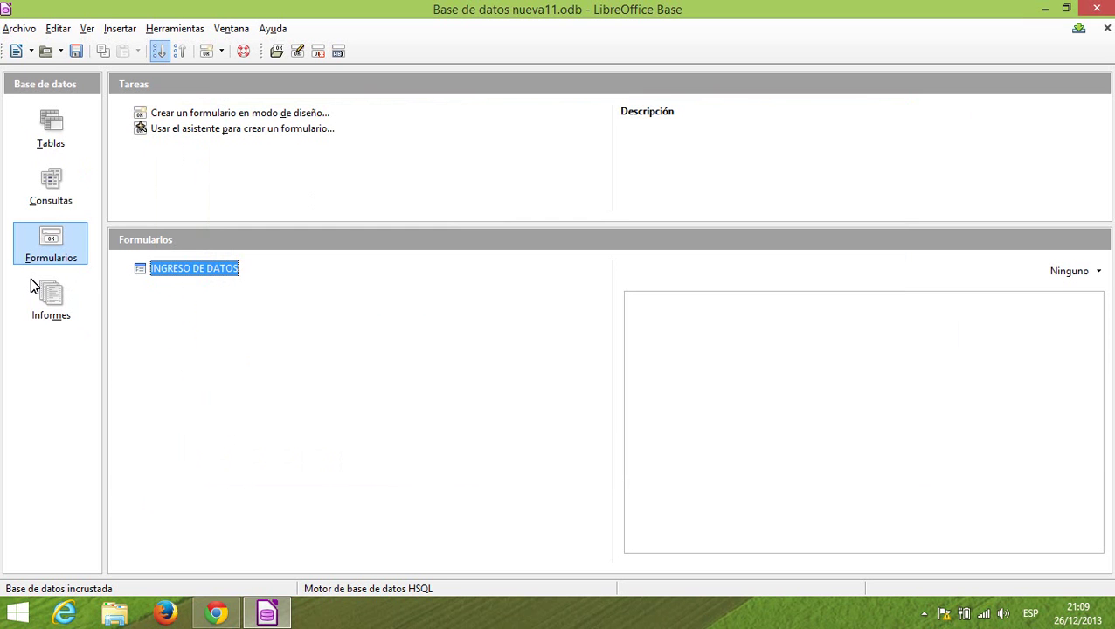
# Step: Build a query in the Query Wizard with all DATOS fields: NOMBRE, APELLIDO and SEXO
pyautogui.click(51, 191)
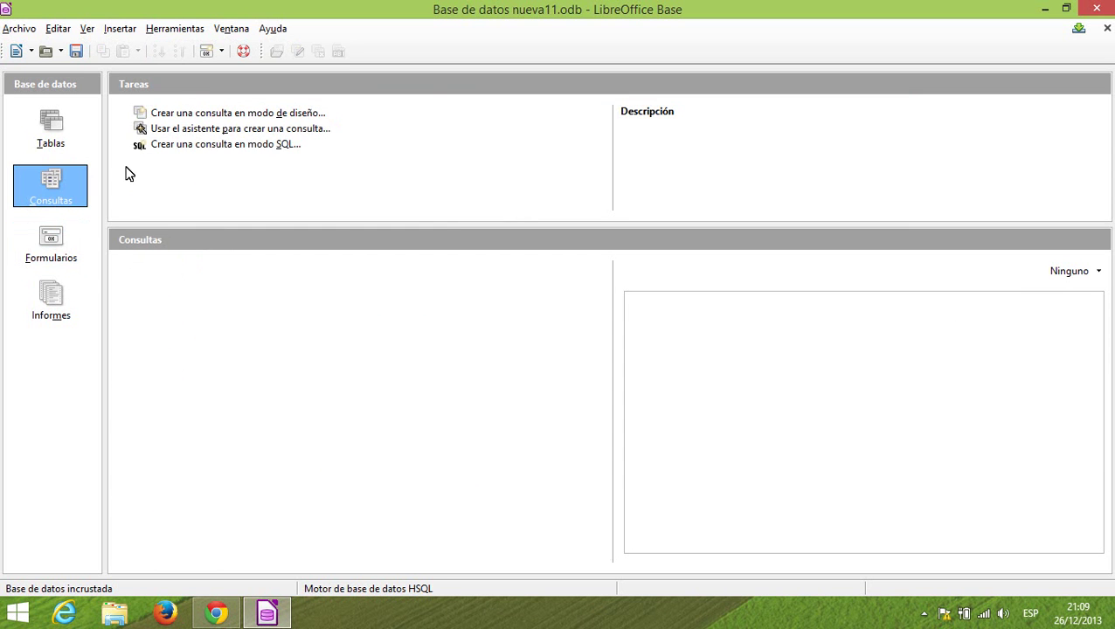
pyautogui.click(187, 137)
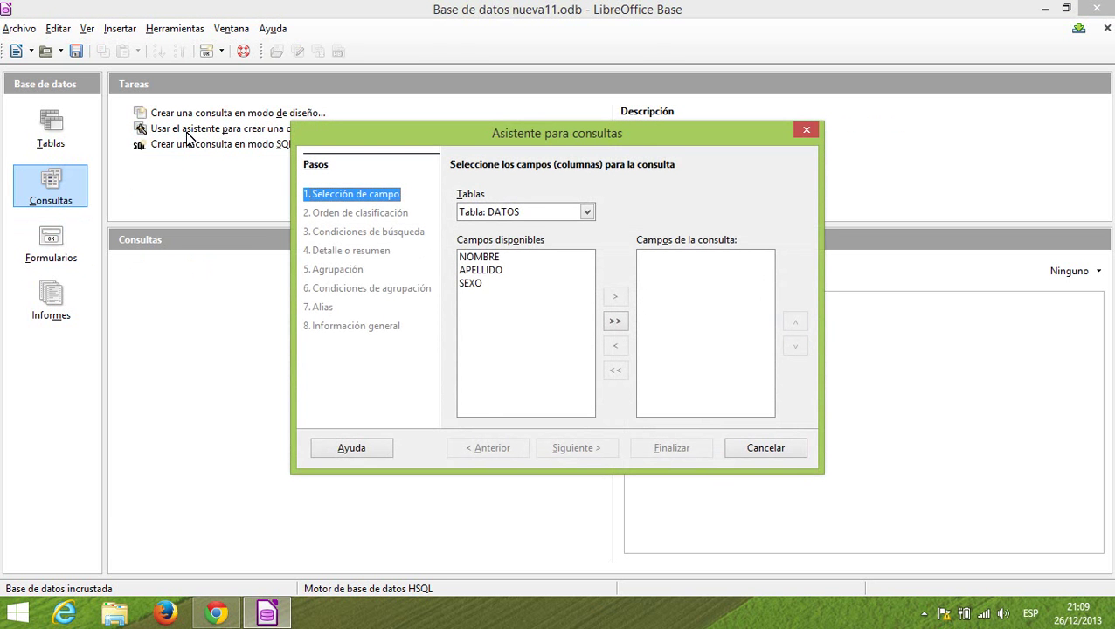
pyautogui.click(615, 321)
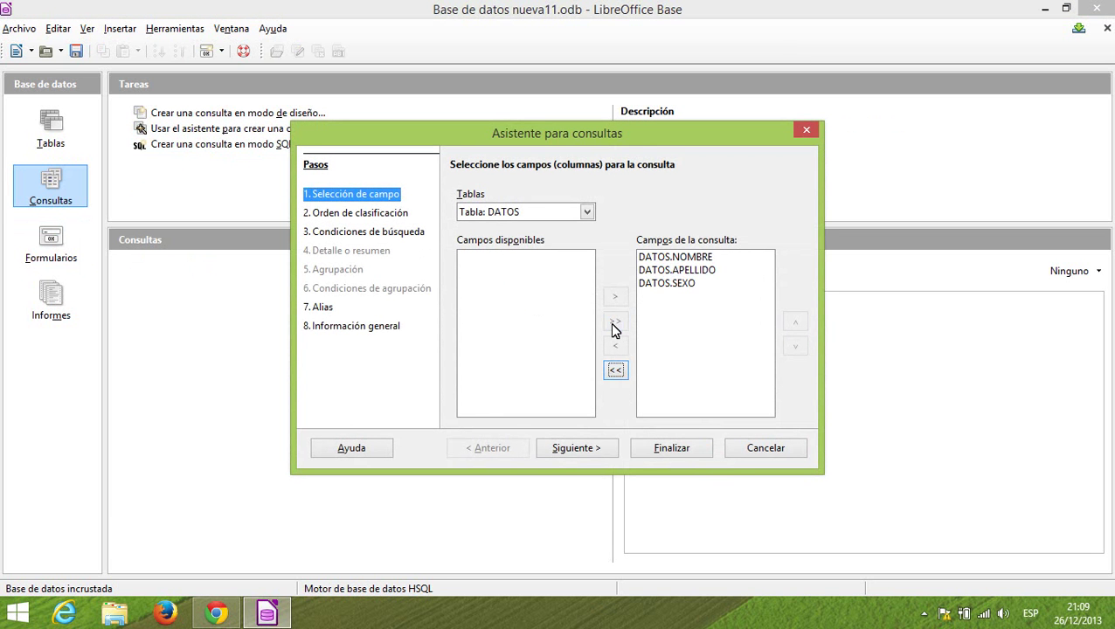
pyautogui.click(582, 453)
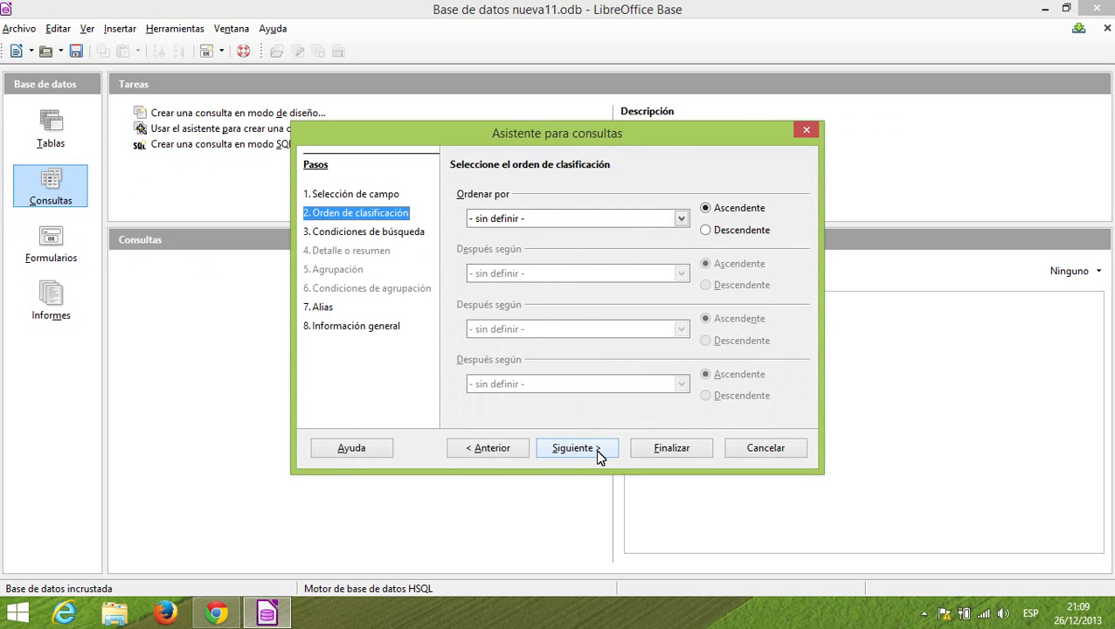
pyautogui.click(598, 454)
pyautogui.click(599, 455)
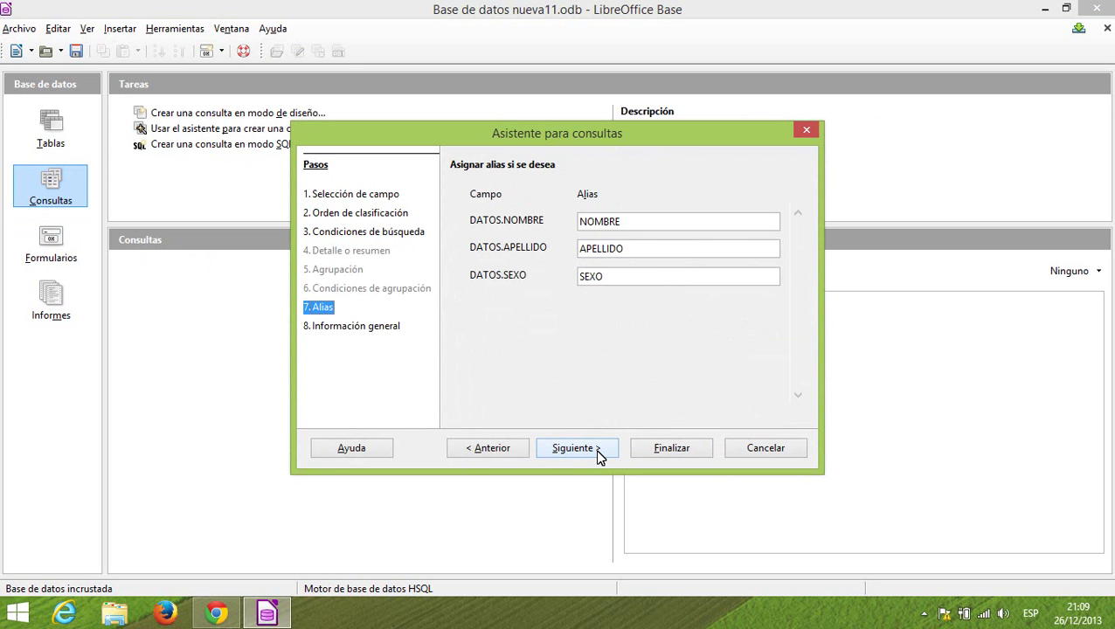
pyautogui.click(600, 454)
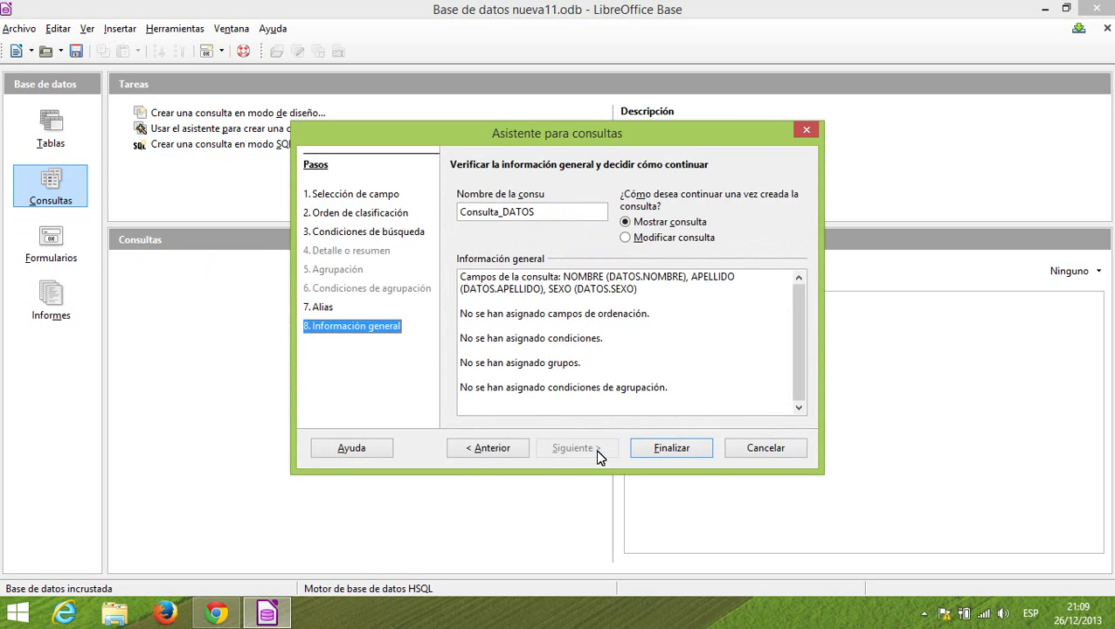
# Step: Save the query as Consulta_DATOS, close its four-record results, and show the Reports section
pyautogui.click(656, 449)
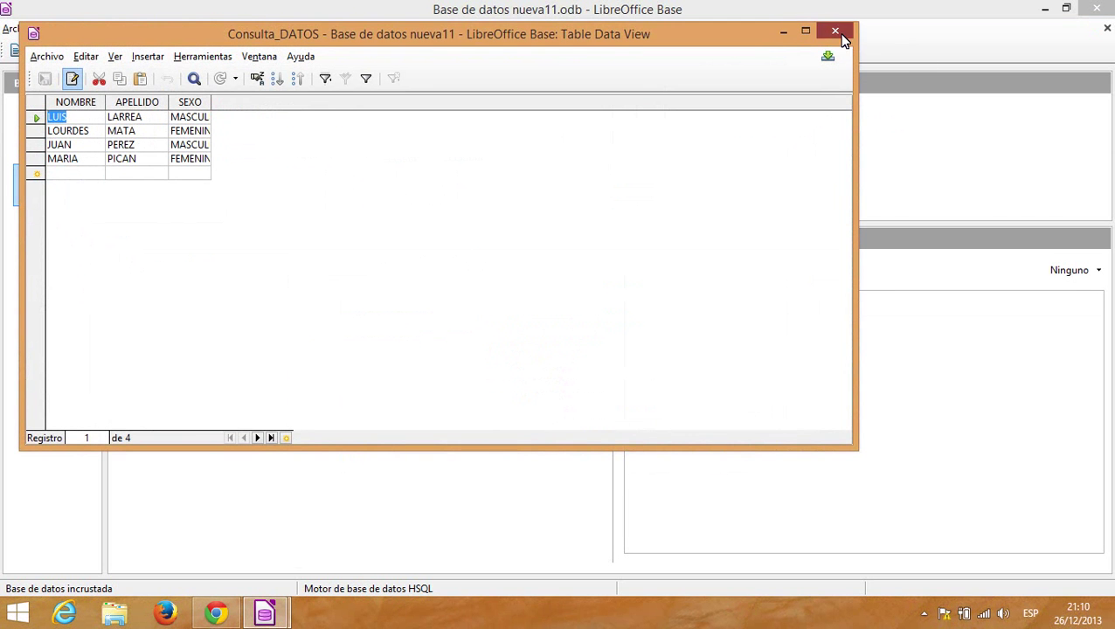
pyautogui.click(837, 34)
pyautogui.click(39, 297)
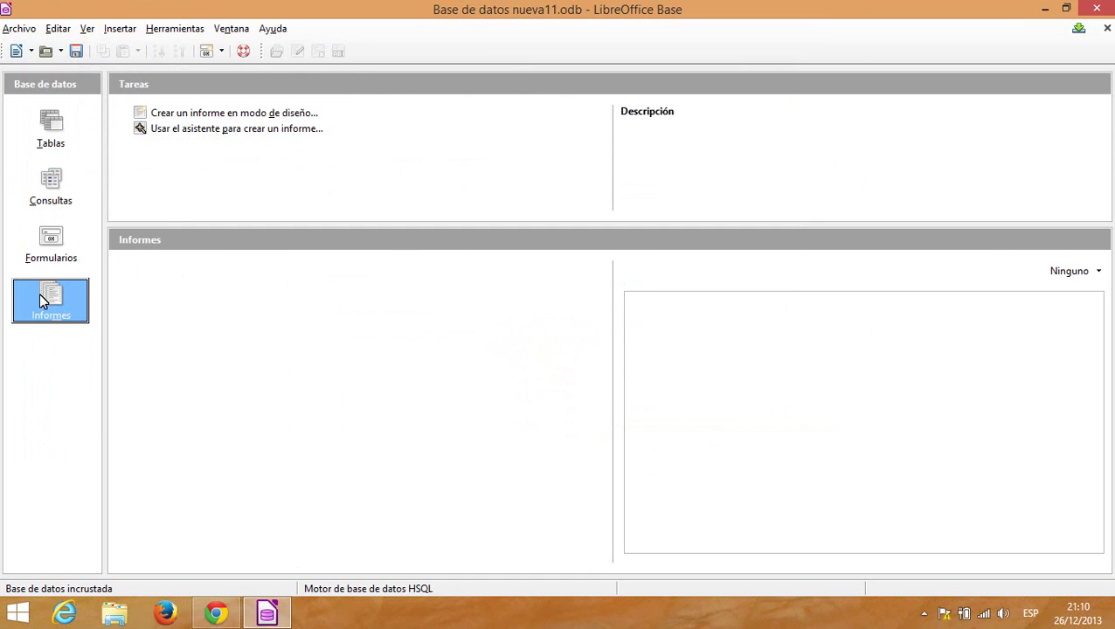
pyautogui.click(169, 131)
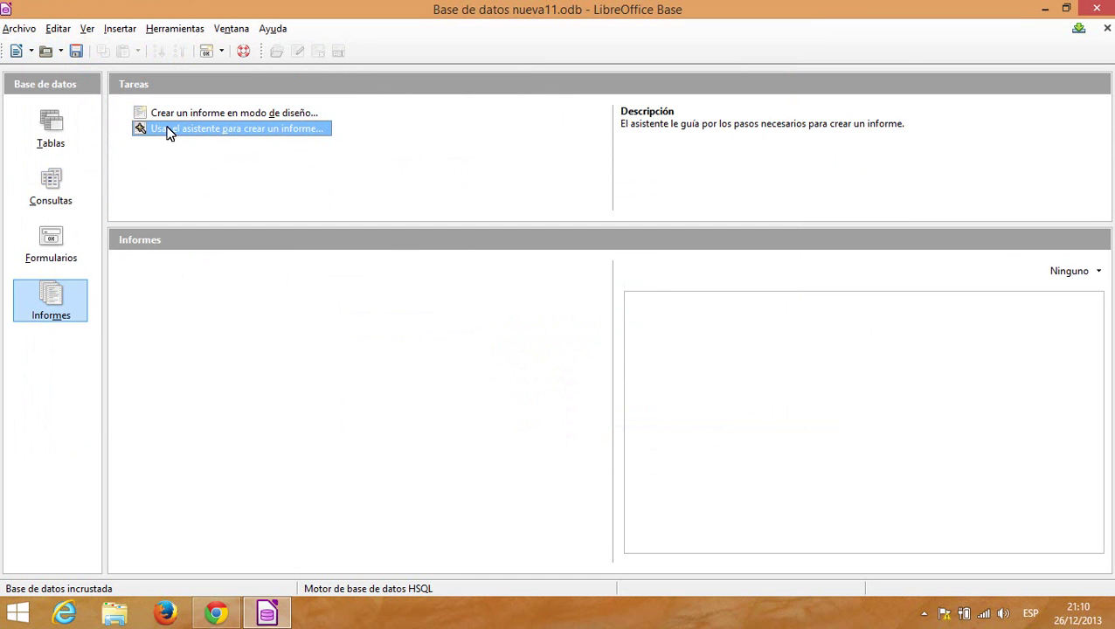
pyautogui.doubleClick(169, 132)
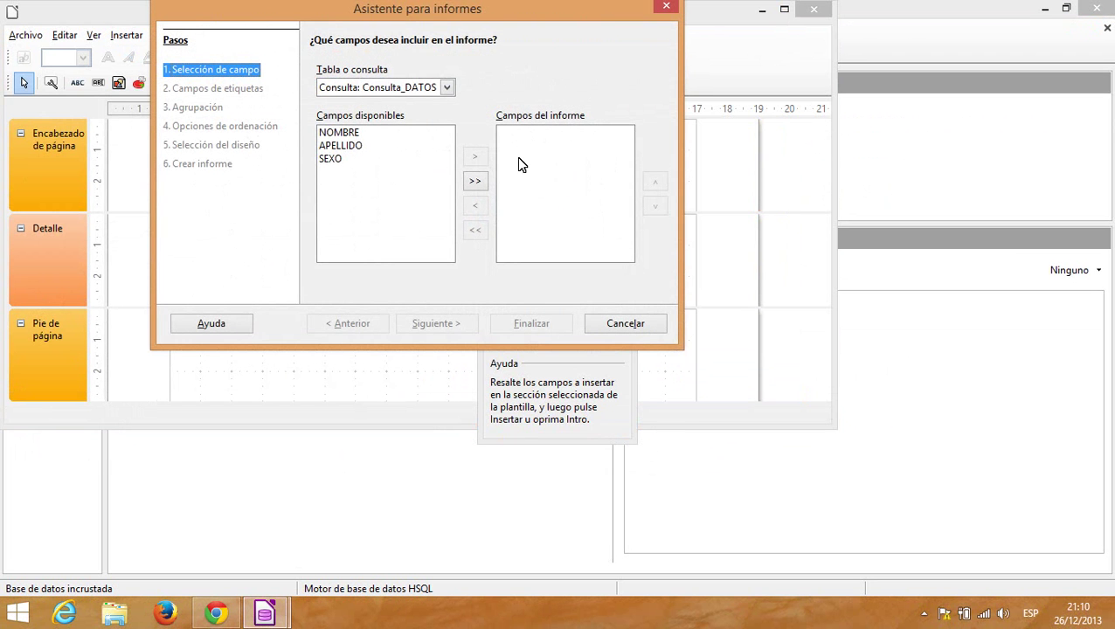
pyautogui.click(666, 7)
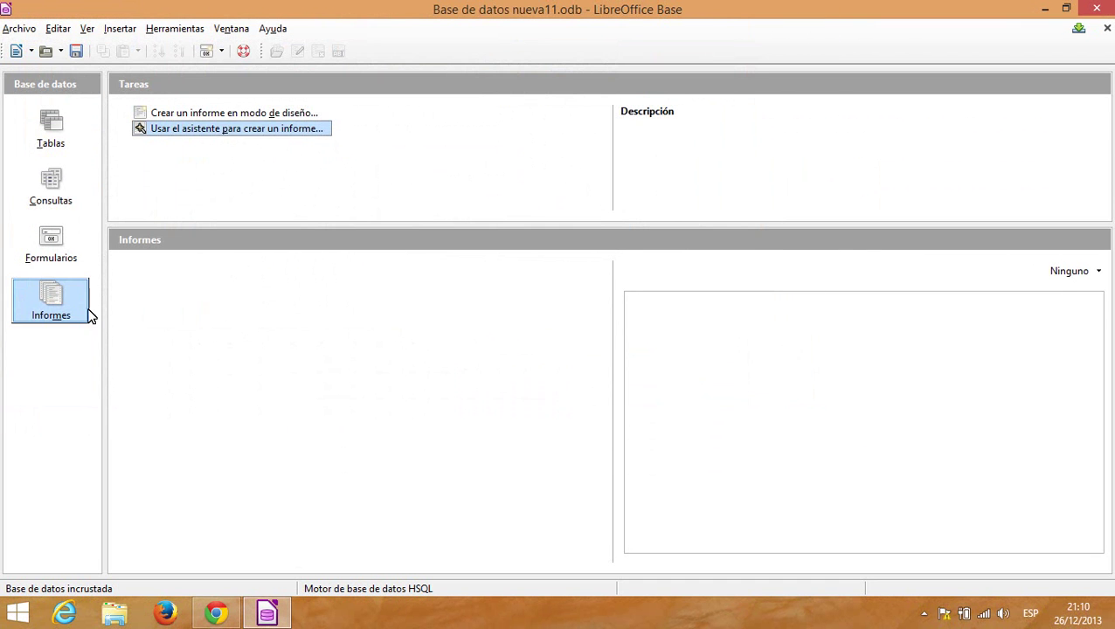